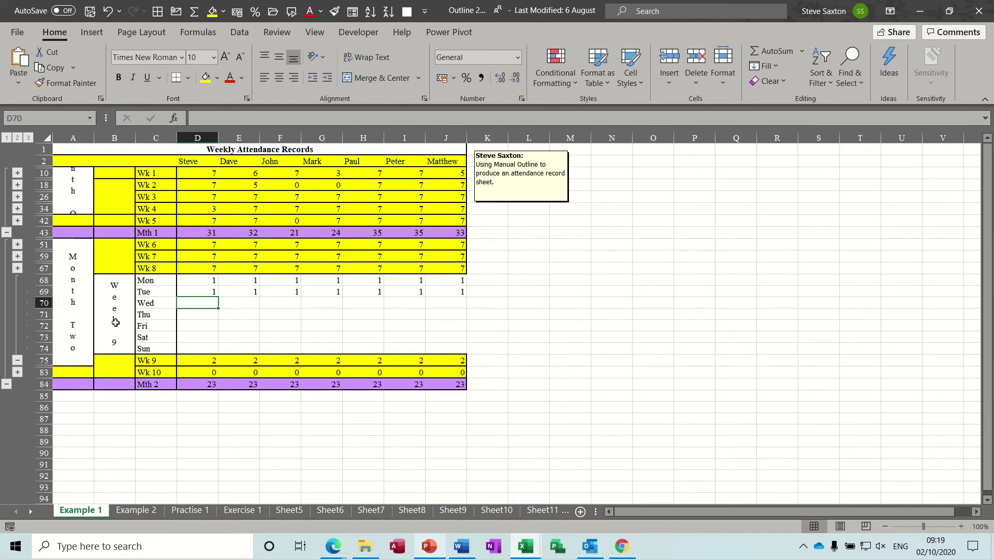
- Collapse and expand the daily rows of weeks 8, 9 and 10 under Month Two, leaving only week 10 expanded
click(17, 361)
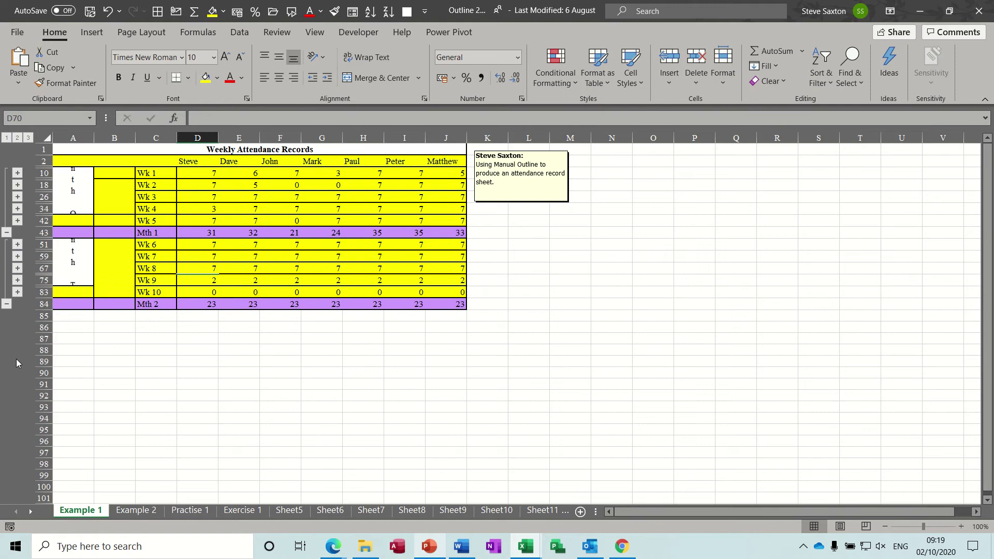
click(17, 292)
click(18, 280)
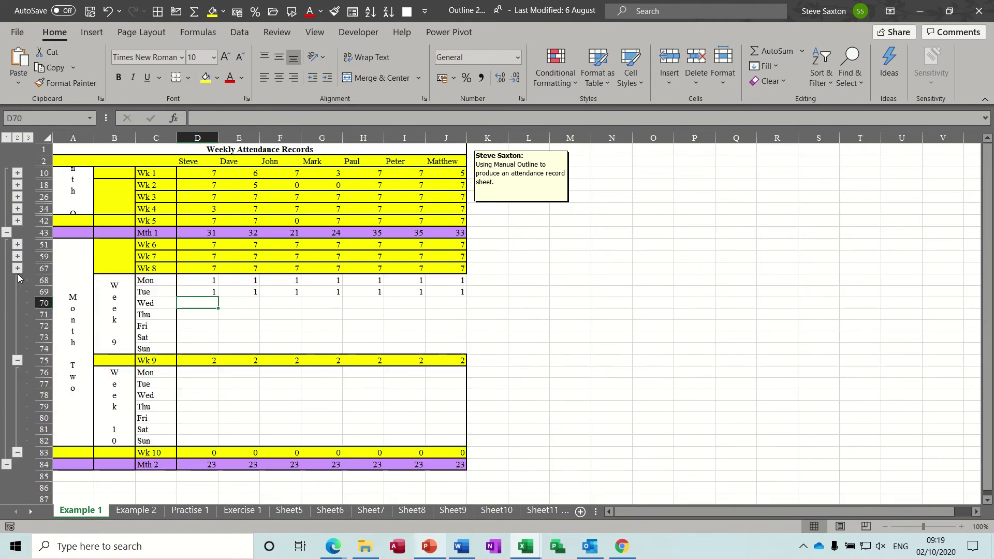
click(17, 268)
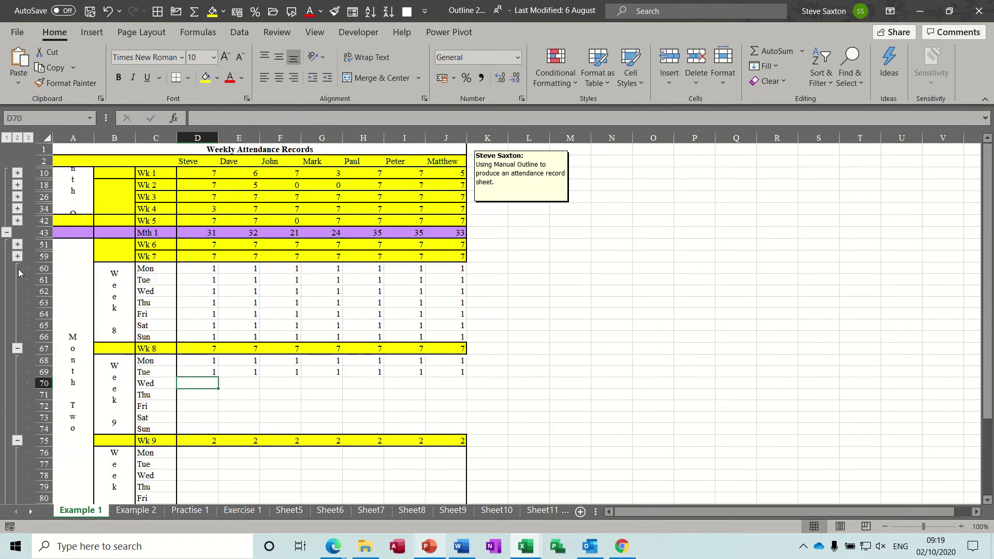
click(17, 348)
click(18, 361)
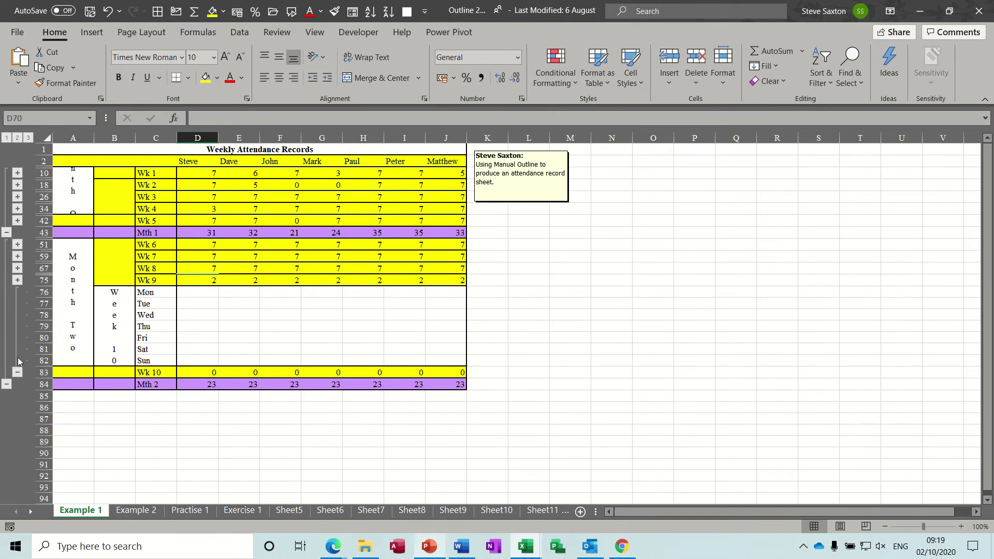
- Collapse both months to their totals, reopen Month Two and expand the daily rows of weeks 8 and 7
click(8, 233)
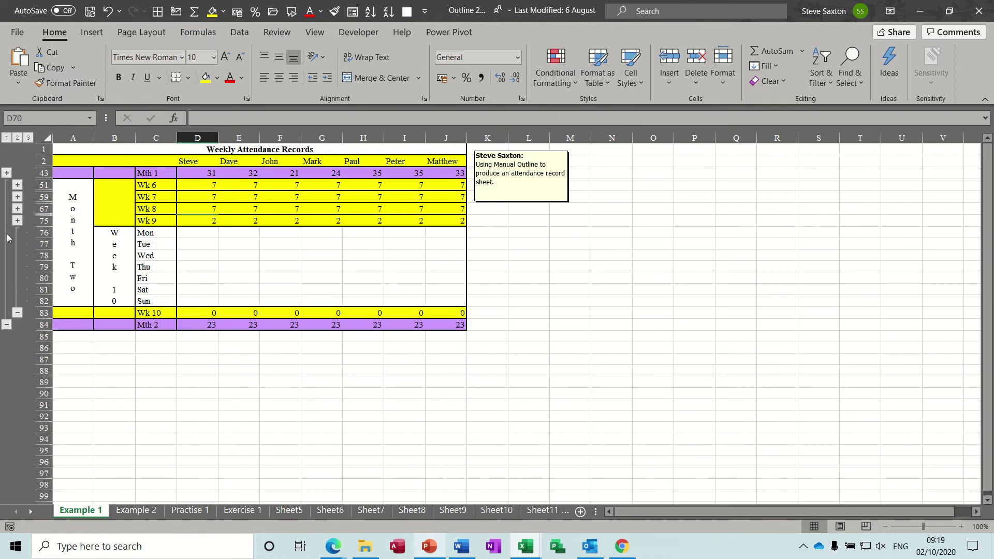
click(6, 325)
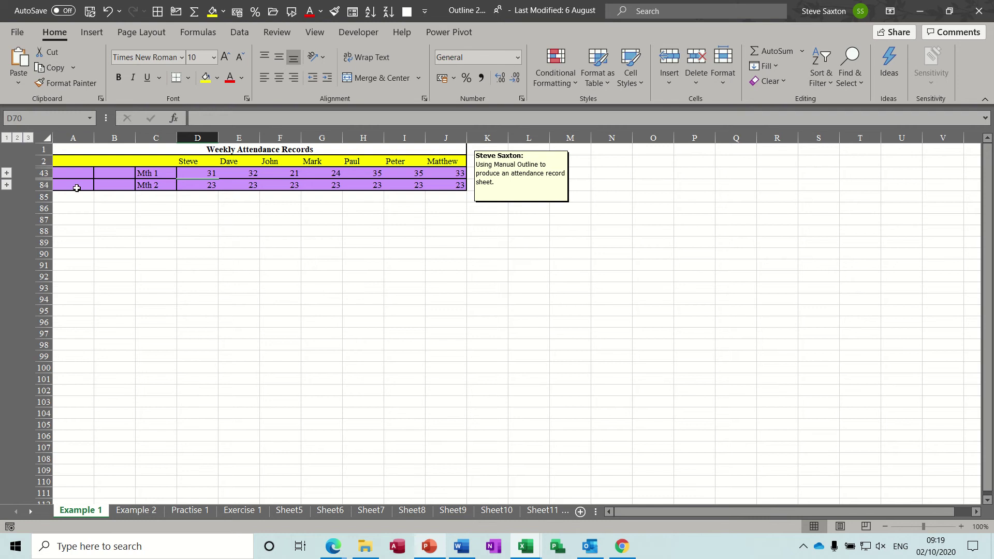
click(7, 186)
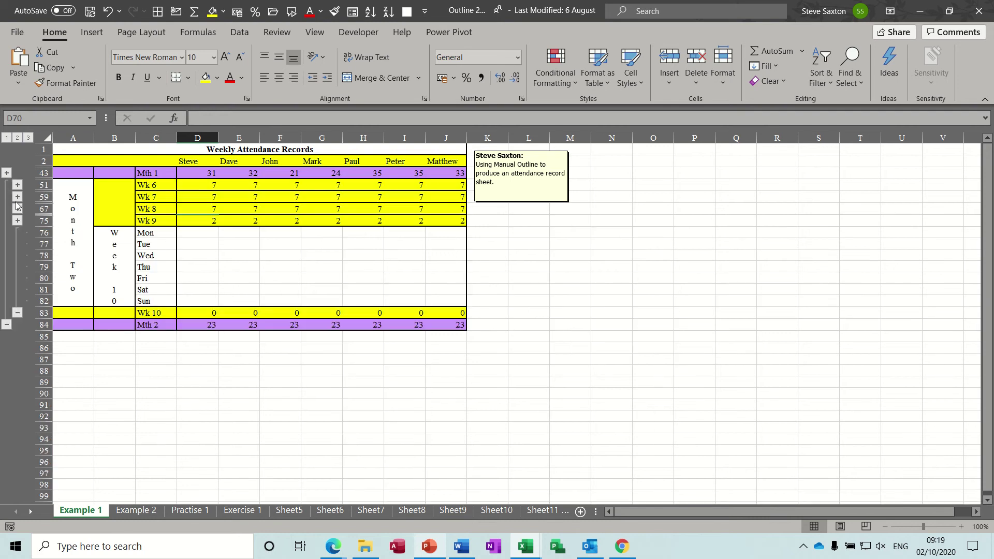
click(18, 209)
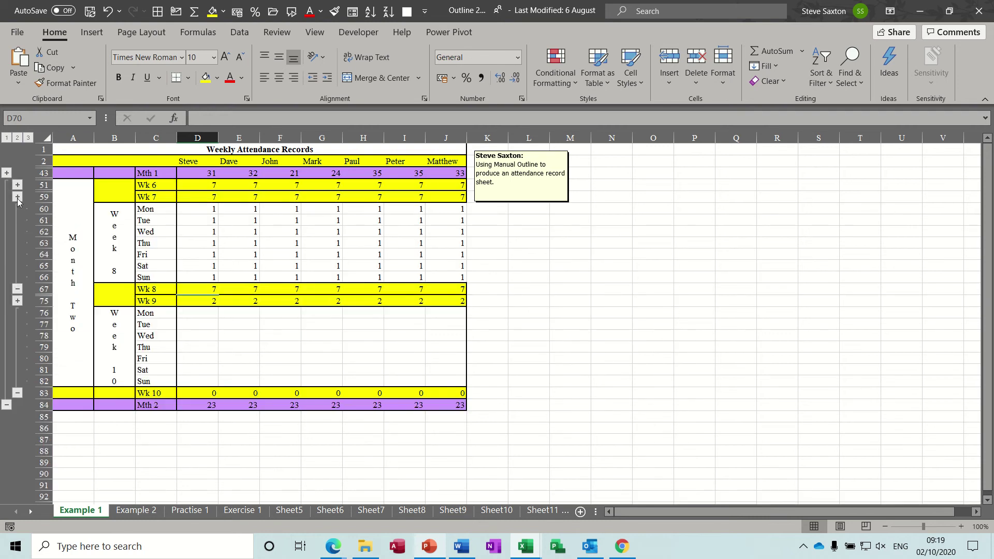
click(18, 197)
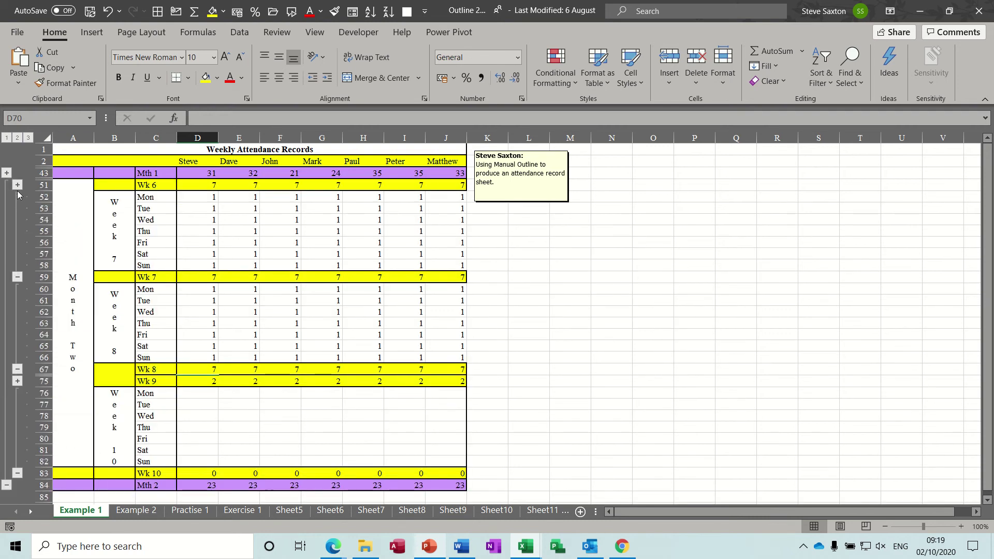
- Show the attendance outline at levels 1, 2 and 3 in turn, and return it to level 2
click(7, 137)
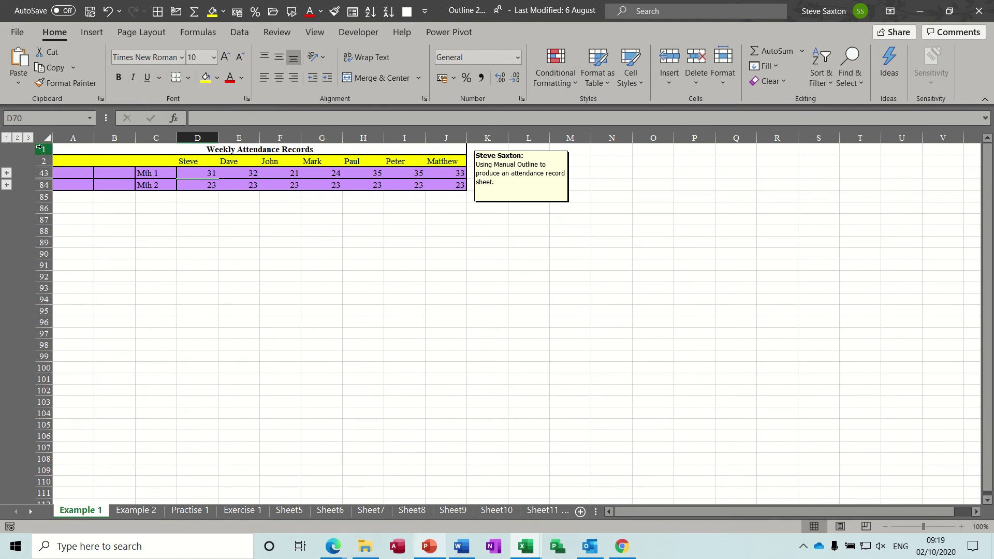
click(17, 138)
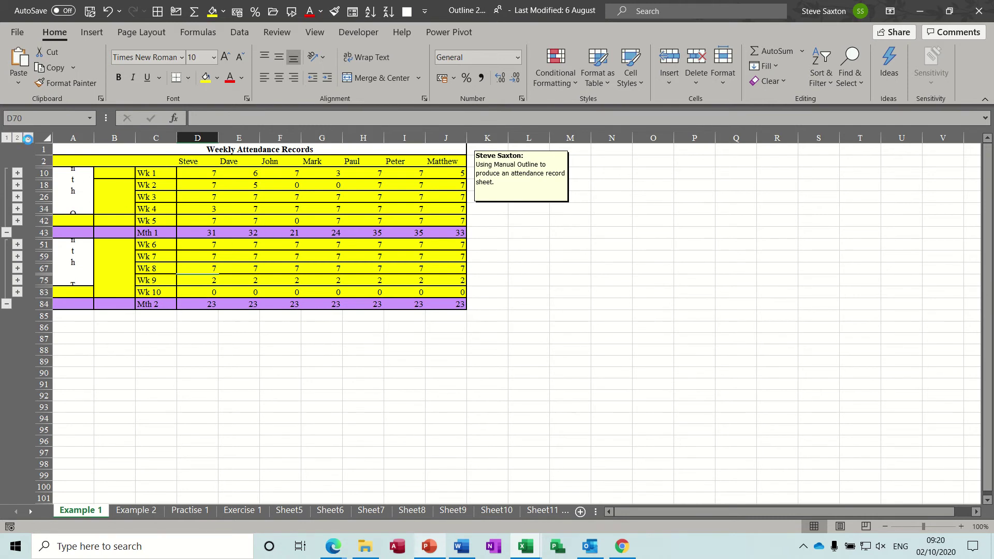
click(28, 138)
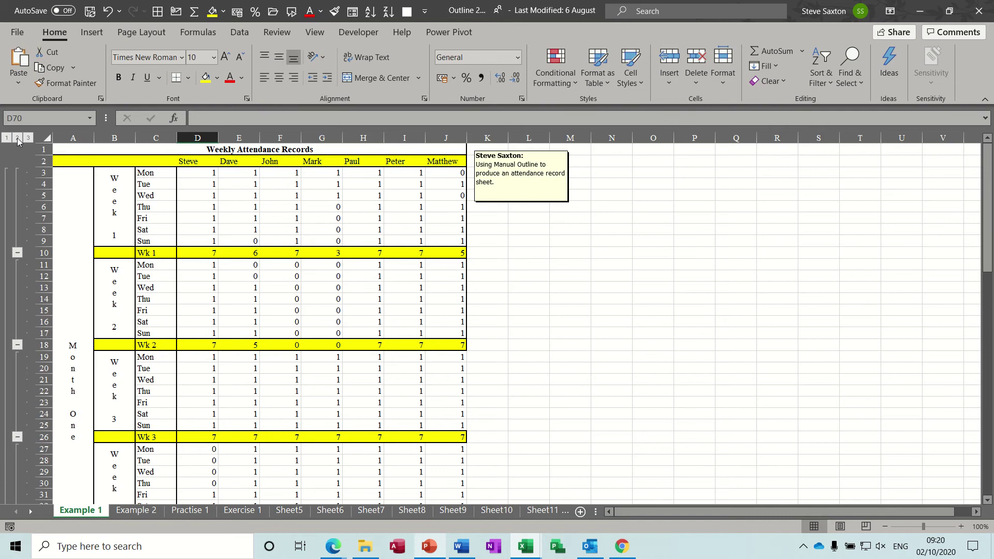
click(17, 138)
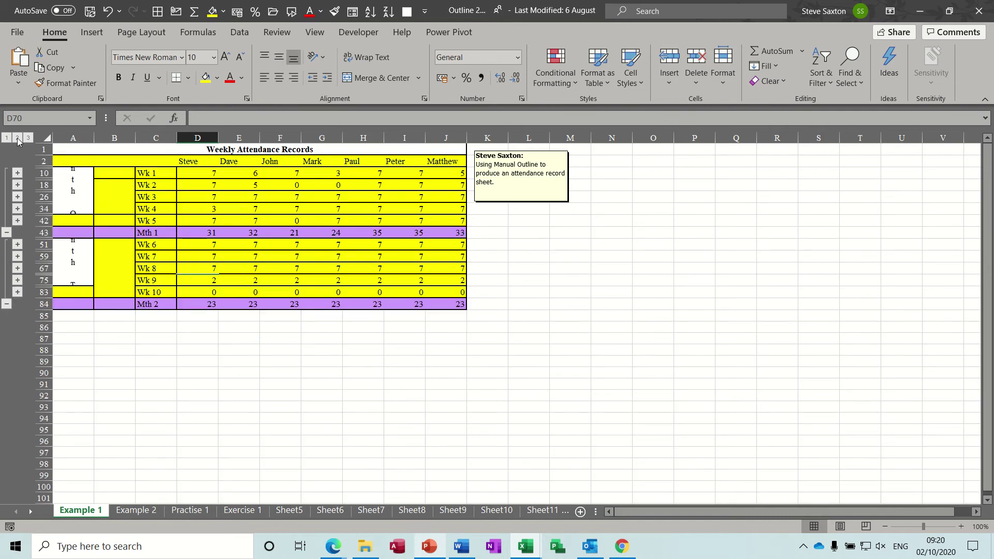
- Expand the daily rows of week 9, and briefly expand and collapse those of week 10
click(17, 280)
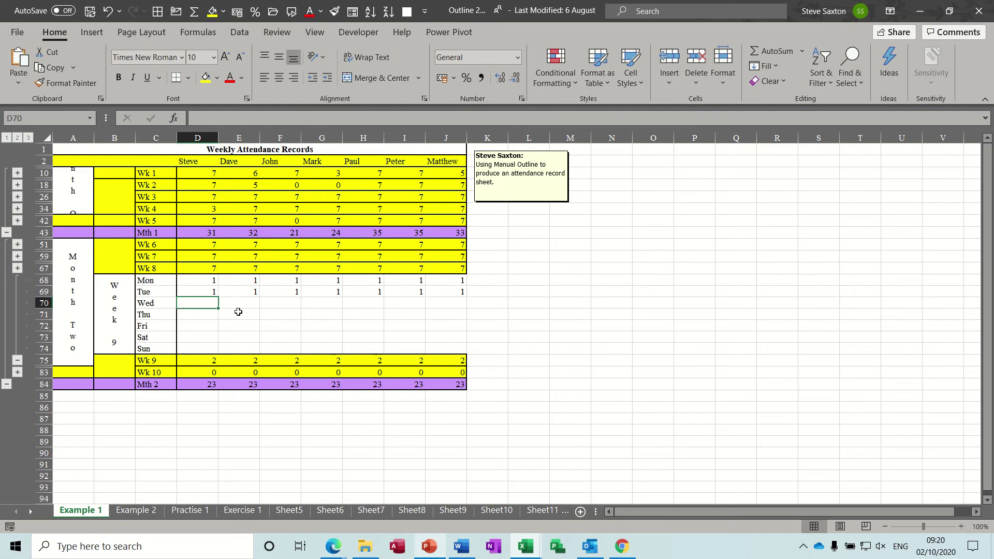
click(17, 373)
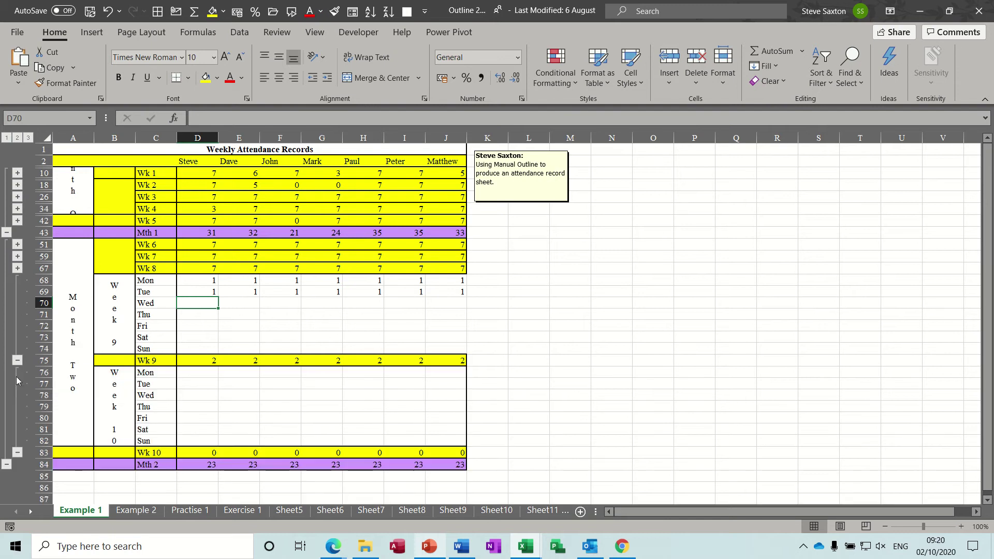
click(18, 453)
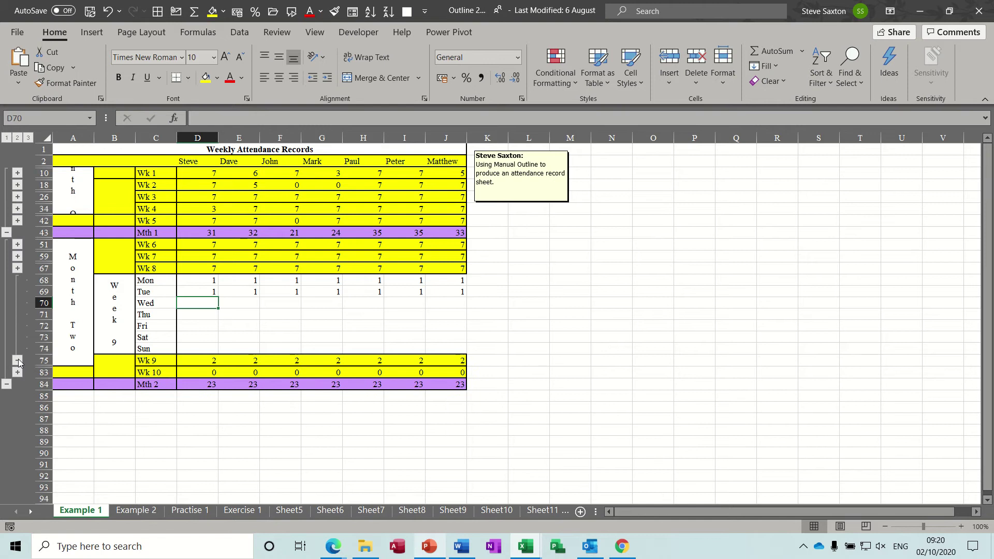
- On the Example 2 sheet, expand the weeks starting 09/03/2015 and 16/03/2015 and collapse them again
click(136, 511)
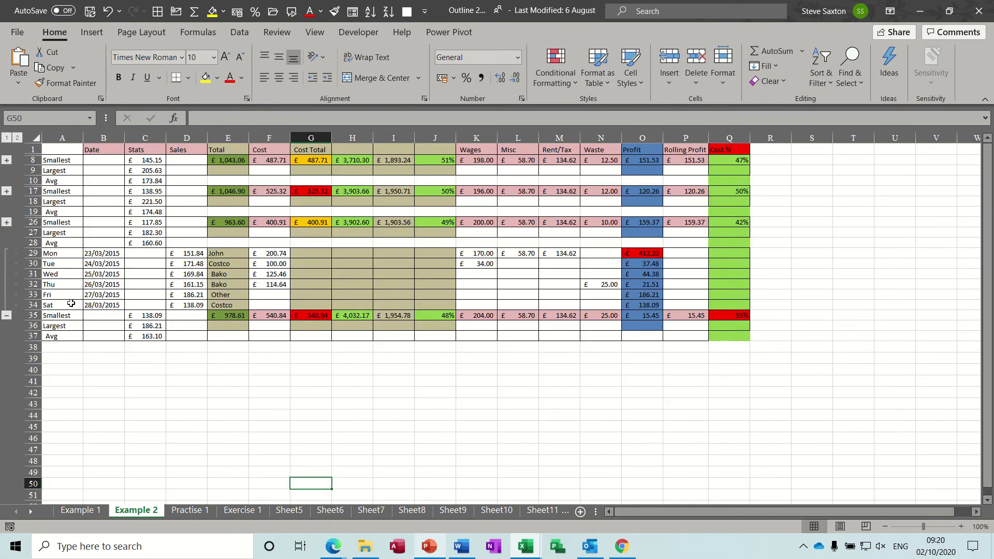
click(6, 222)
click(6, 192)
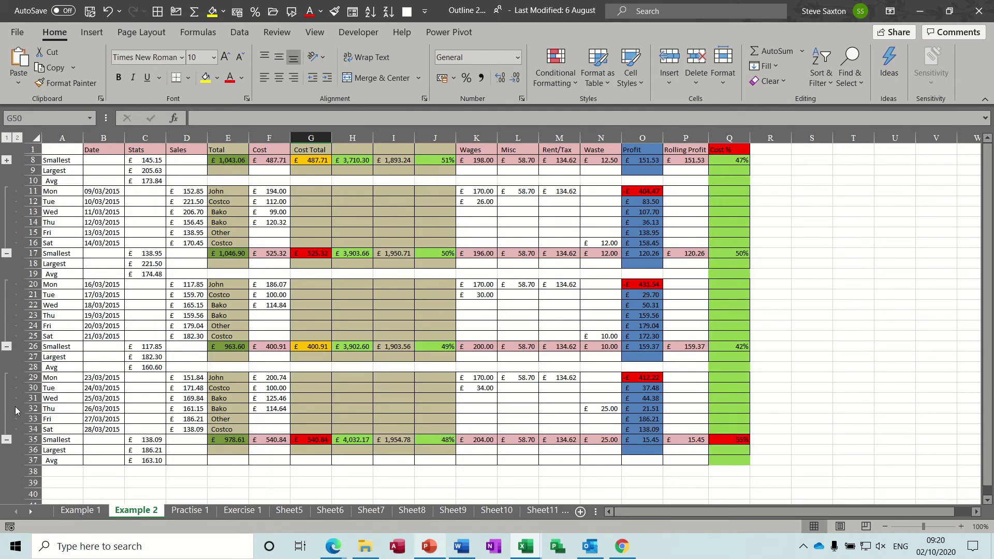
click(6, 253)
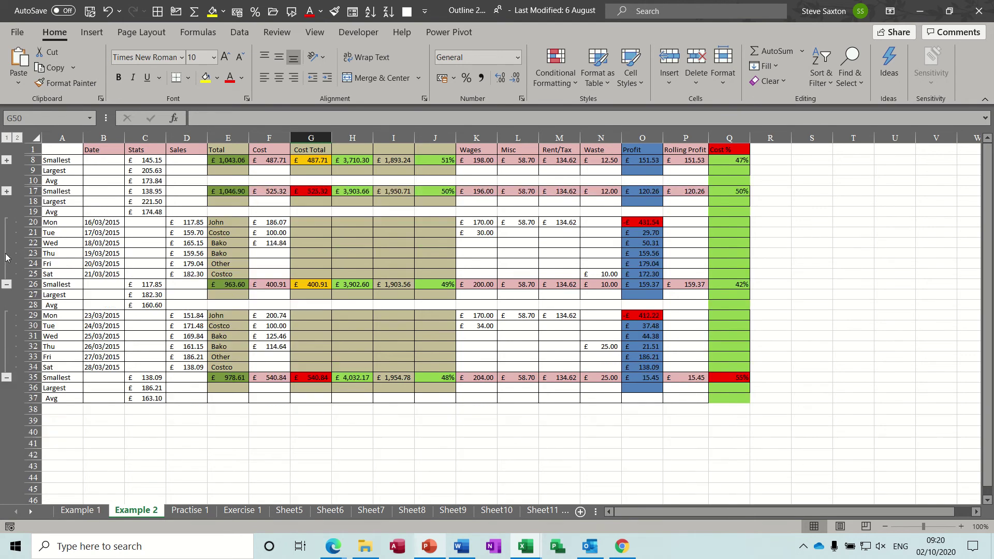
click(6, 284)
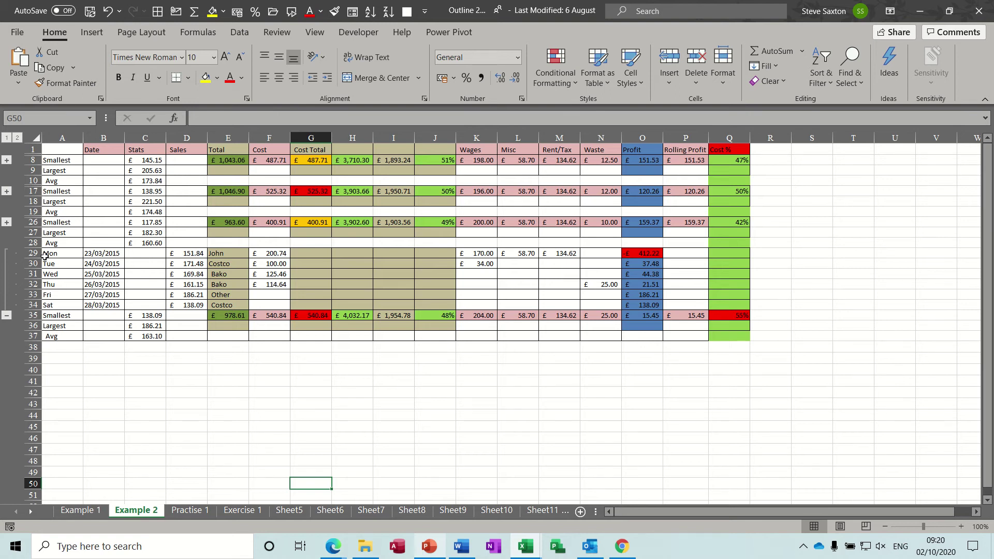
- Copy the last week's block in rows 29 to 37 to row 38 and clear the copied dates in B38:B43
drag(32, 252, 81, 438)
key(ctrl)
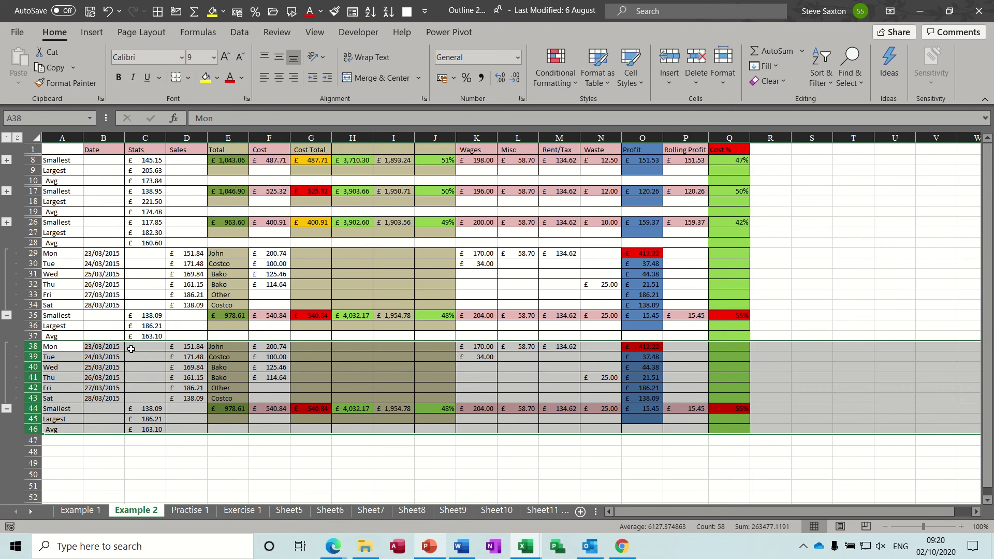
click(110, 348)
drag(110, 348, 115, 398)
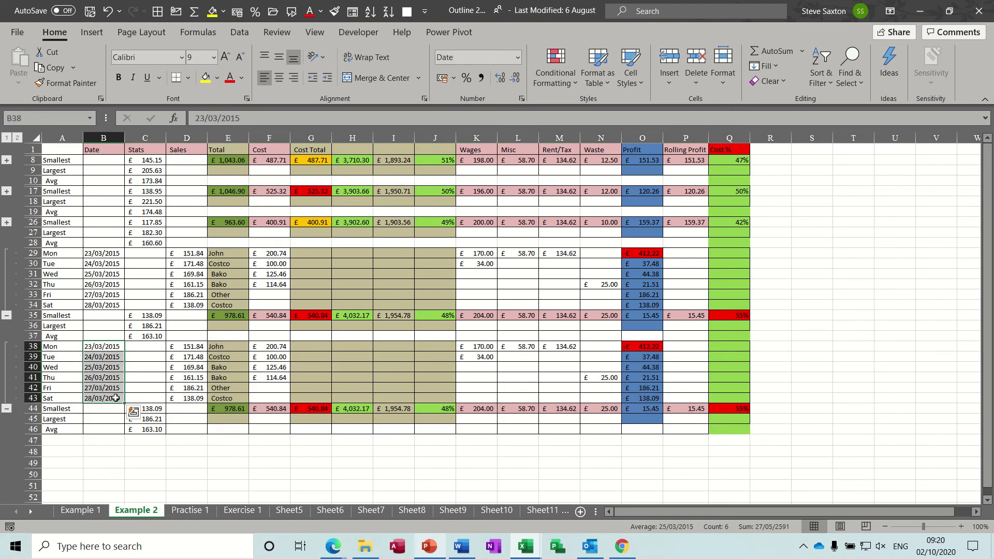
key(Delete)
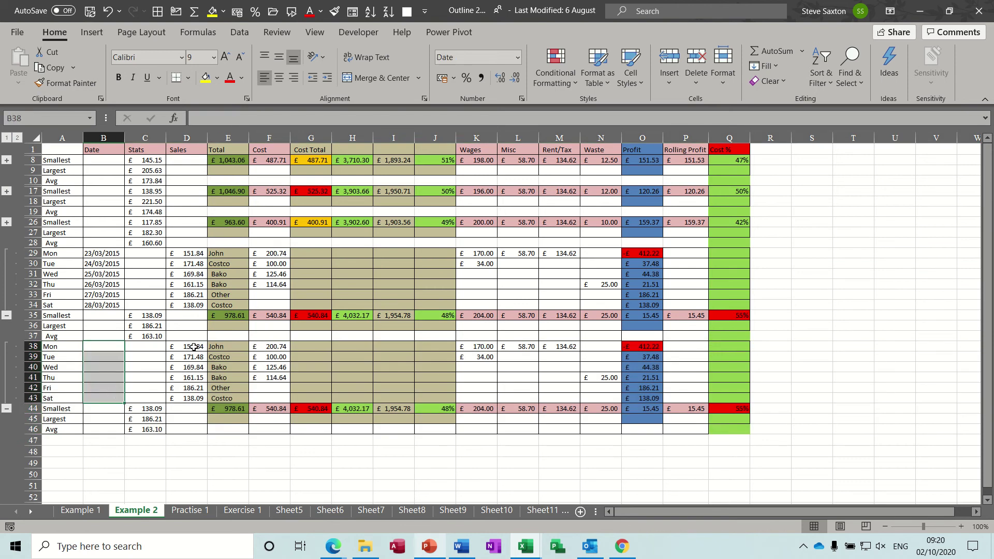
- Clear the copied week's sales in D38:D43, costs in F38:F41, Tuesday wages in K39 and Thursday waste in N41
drag(193, 347, 193, 399)
key(Delete)
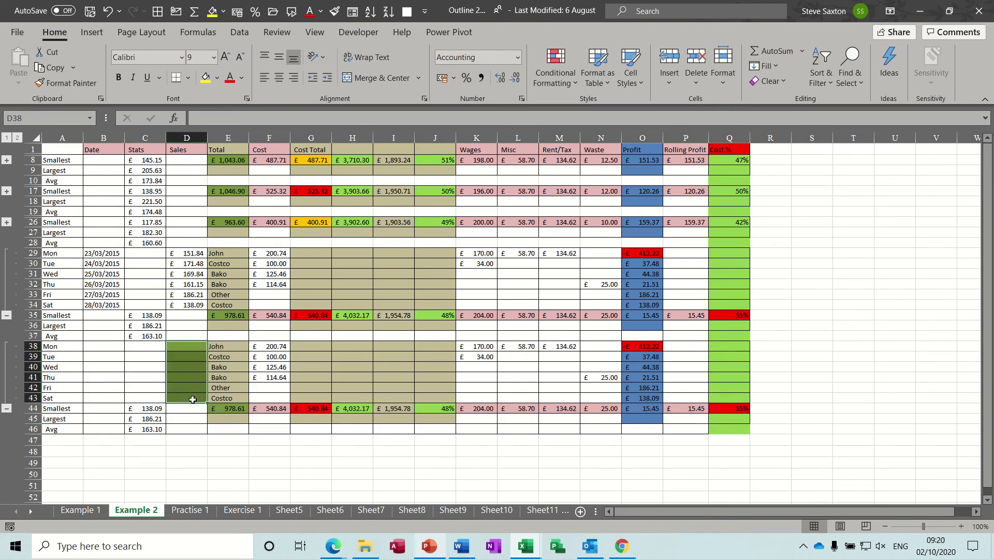
drag(279, 346, 280, 376)
key(Delete)
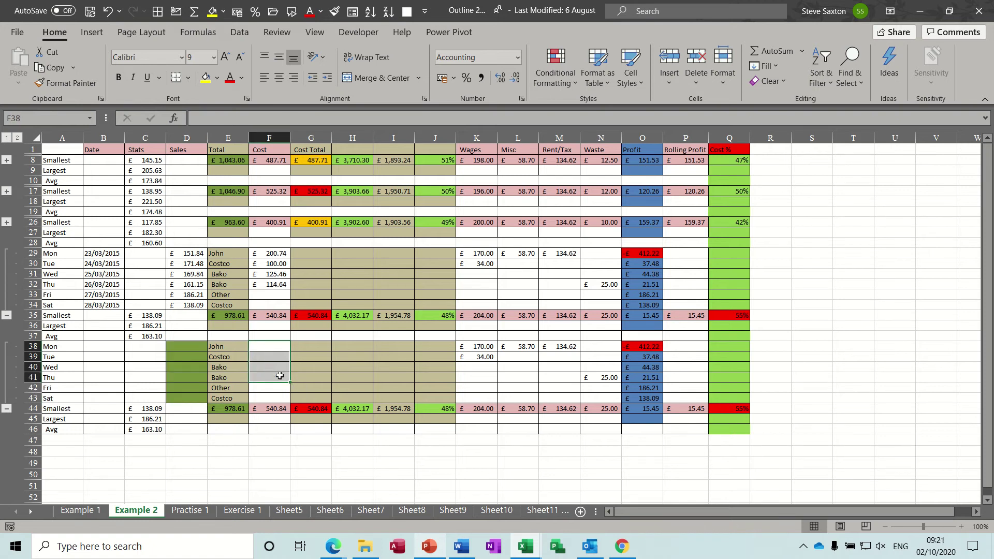
click(481, 357)
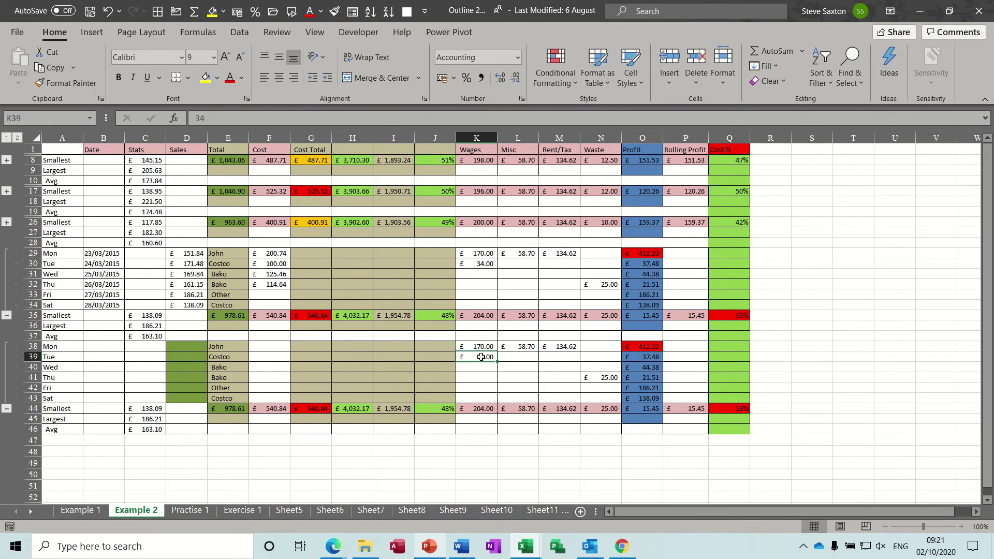
key(Delete)
click(599, 380)
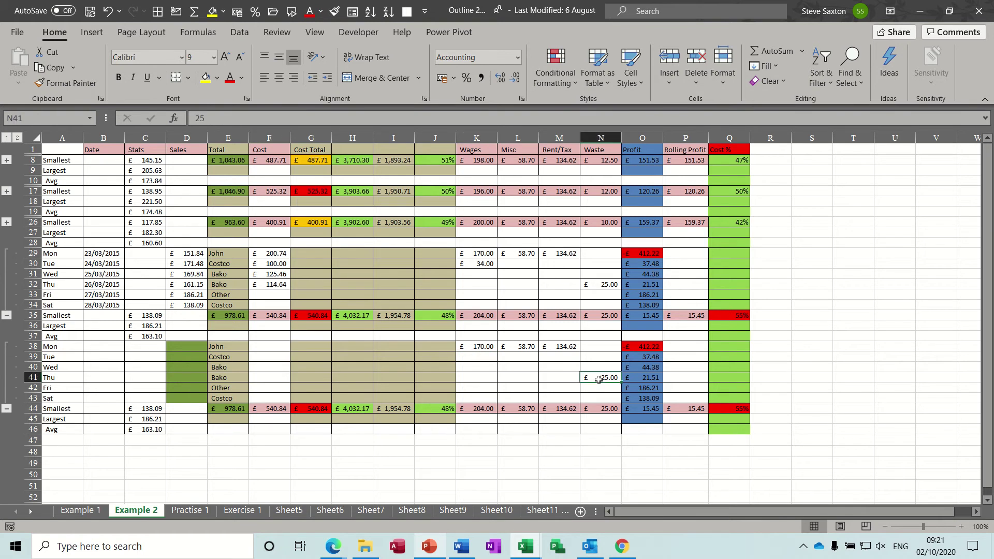
key(Delete)
- Enter the current date, 02/10/2020, for the new week's Monday in B38
click(101, 347)
key(ctrl+semicolon)
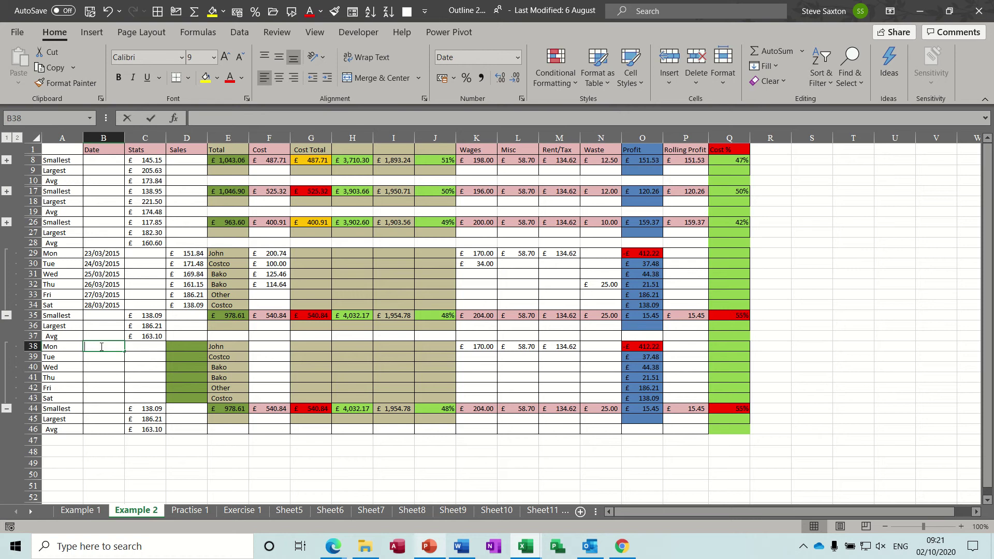
click(139, 346)
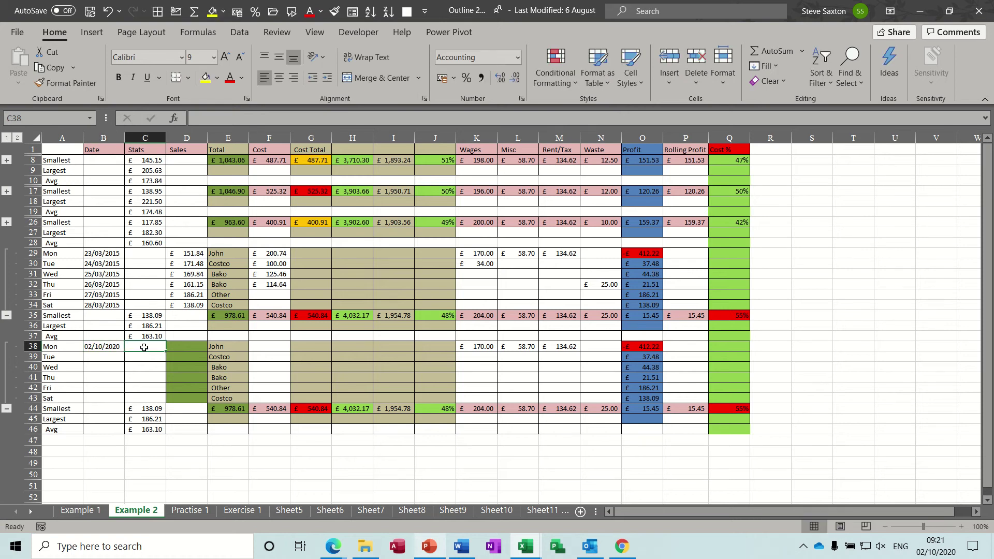
- Copy the formatting of sales cell D34 onto D38:D44 with Format Painter
click(192, 304)
click(65, 82)
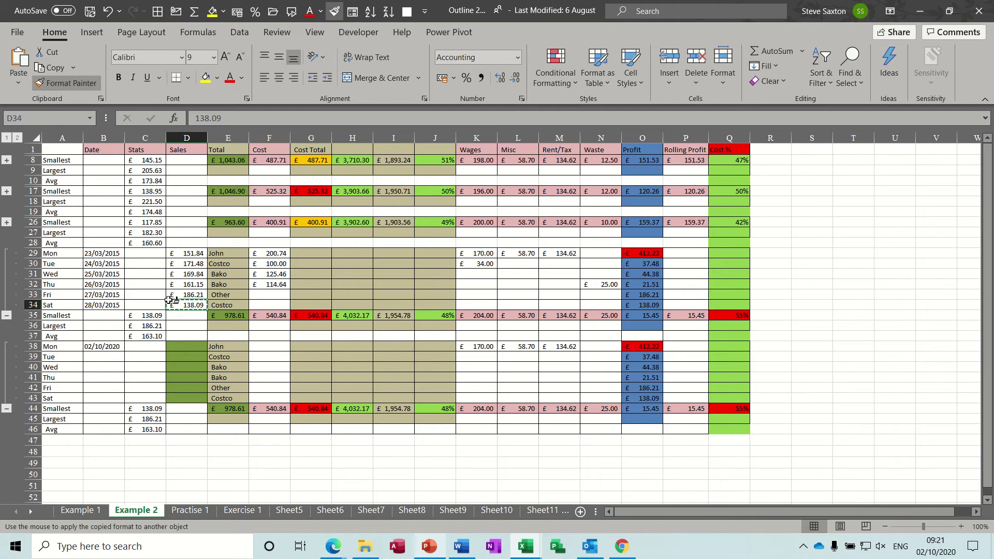
drag(177, 342, 179, 409)
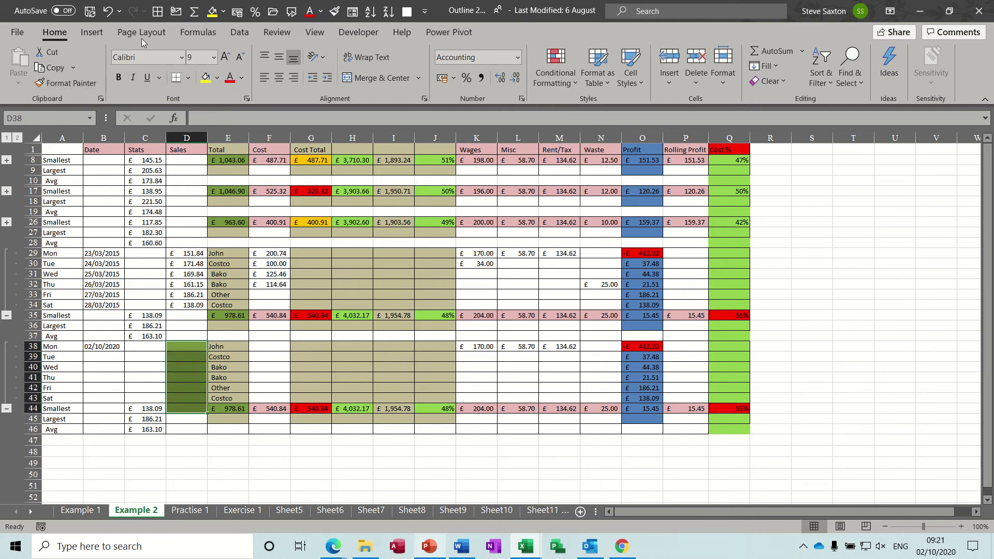
- Delete both conditional formatting rules applied to D38:D44 and select the new Monday sales cell D38
click(552, 60)
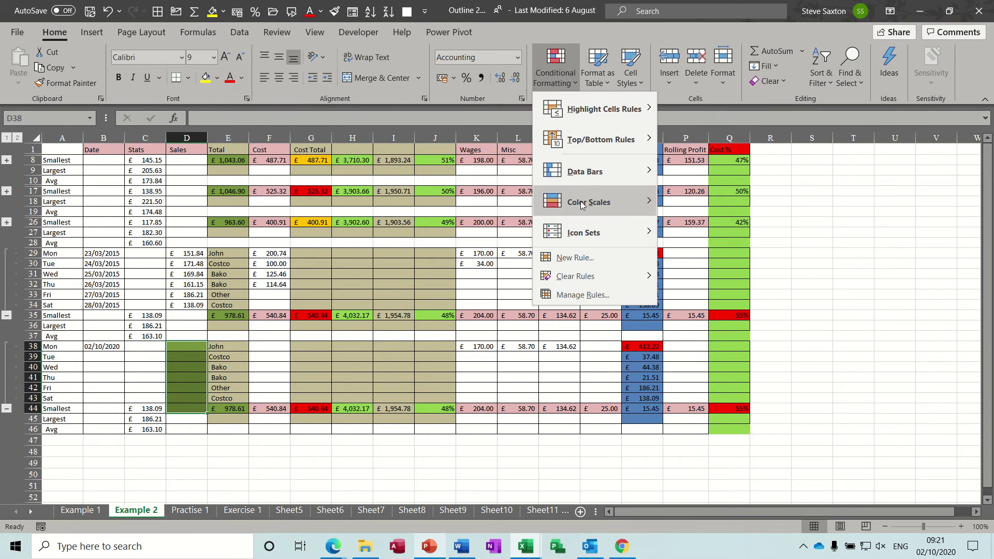
click(570, 293)
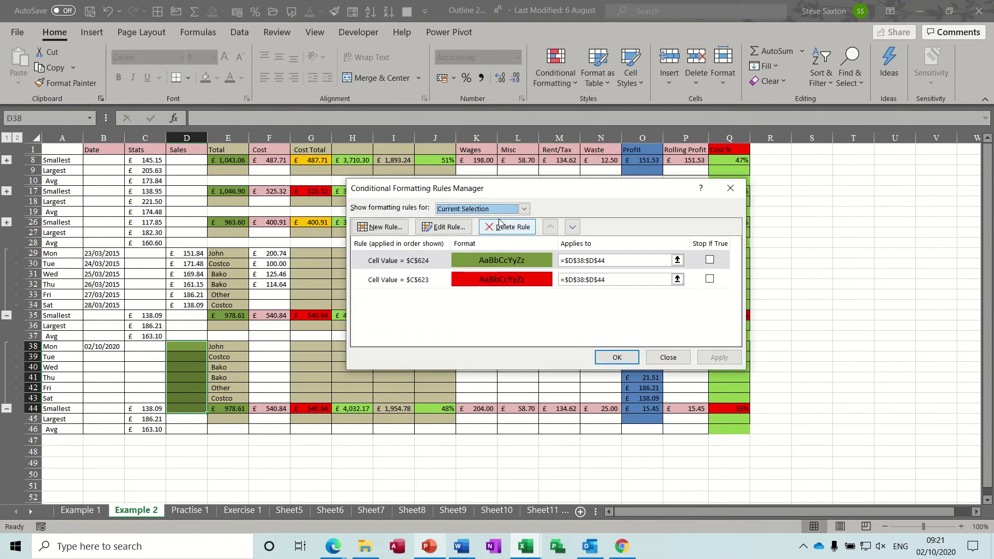
click(502, 231)
click(501, 231)
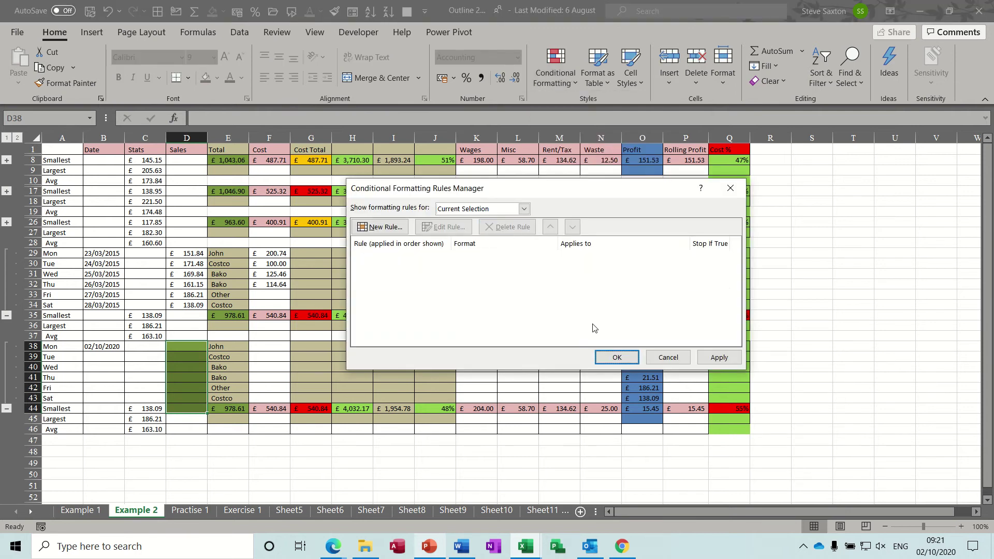
click(615, 357)
click(195, 348)
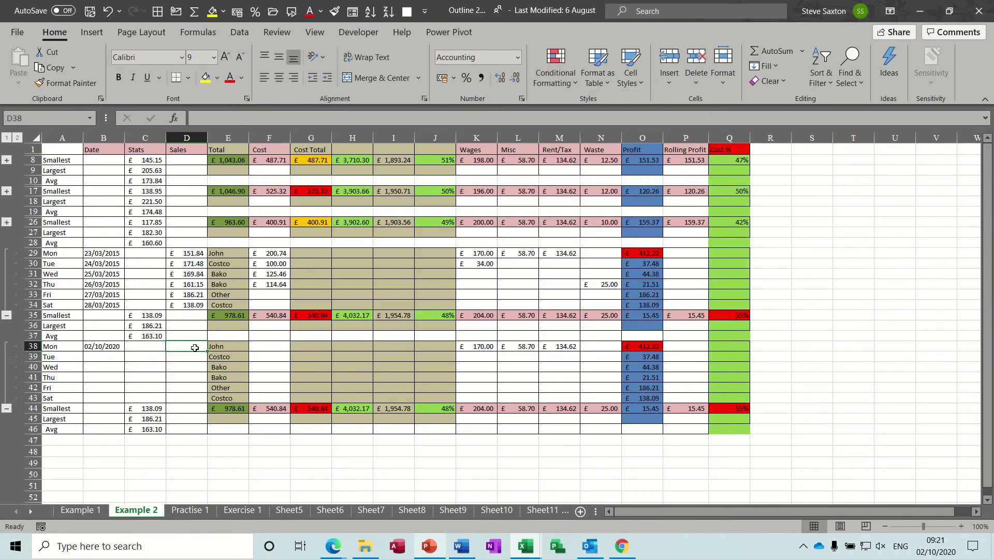
- Enter 234 as the new Monday's sales in D38 and collapse the previous week's group, rows 29 to 34
text(234)
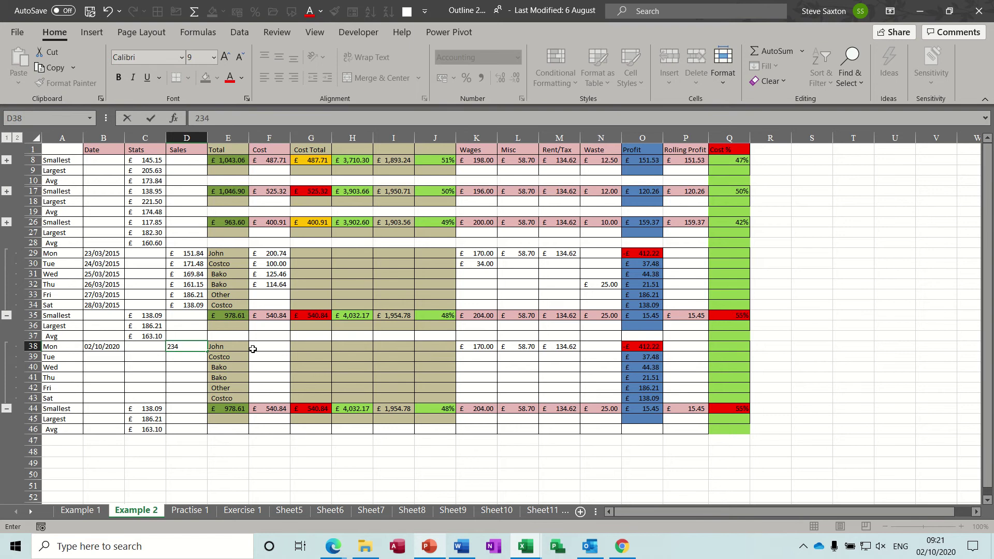
click(276, 349)
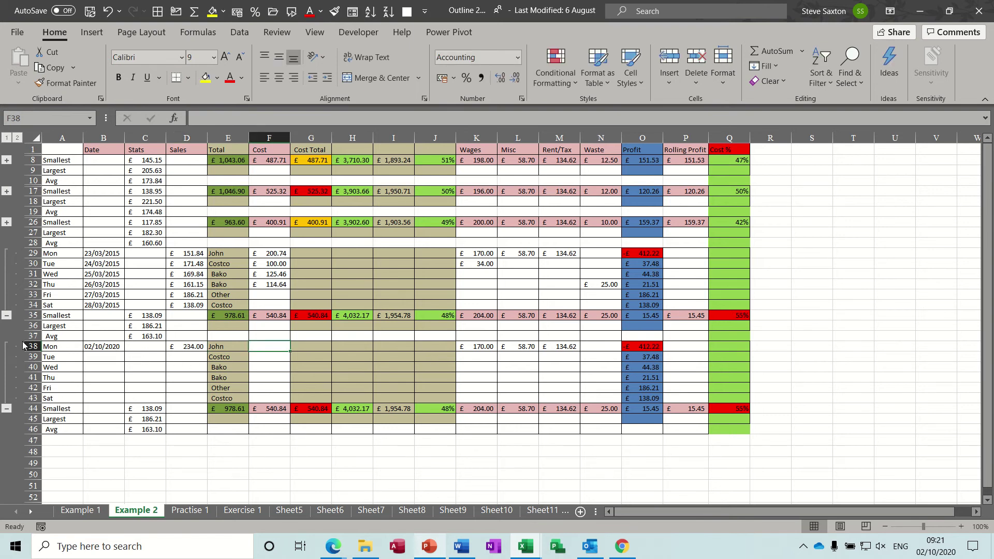
click(7, 316)
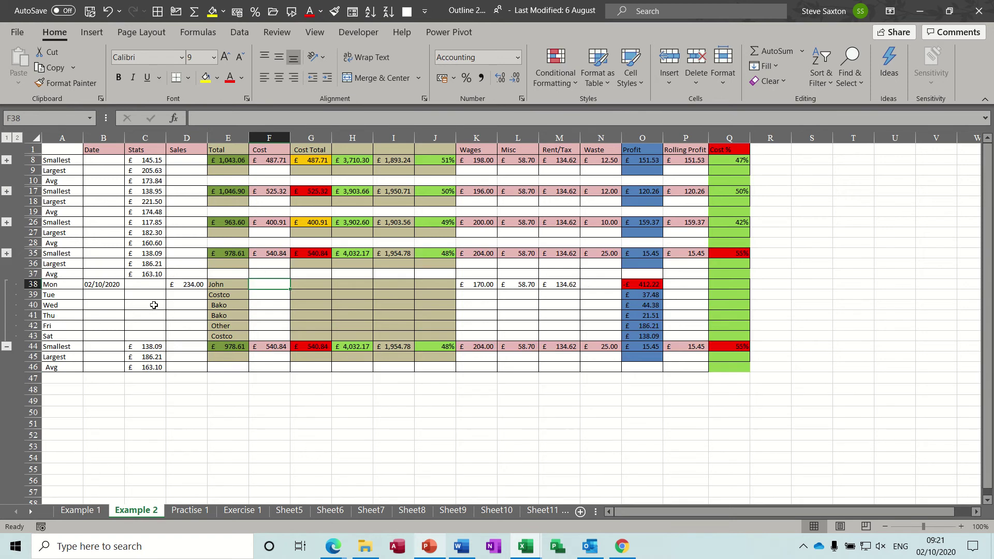
- Open the Practise 1 sheet and hide the Retail North and South rows, 3 and 4
click(190, 510)
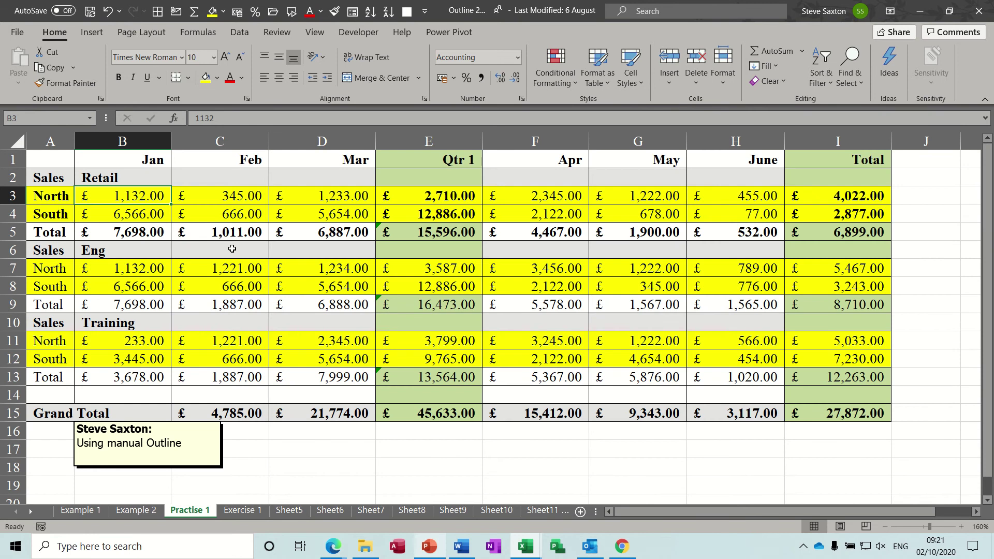
click(13, 193)
drag(12, 193, 11, 207)
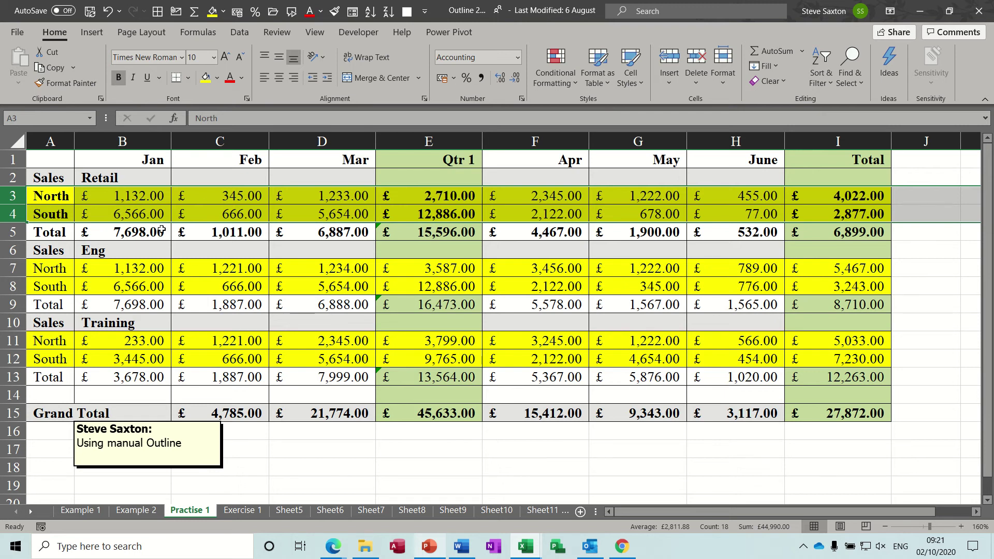
right_click(54, 196)
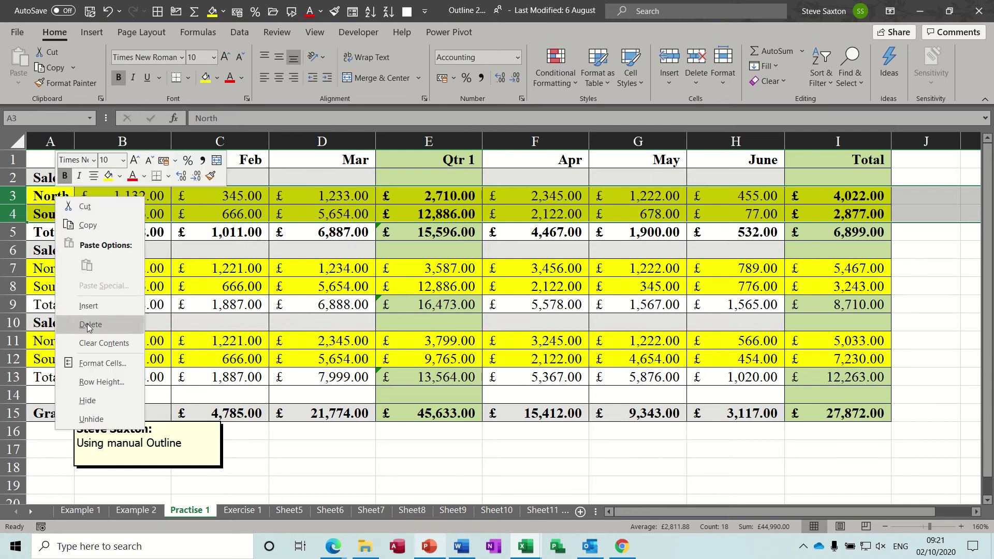
click(94, 400)
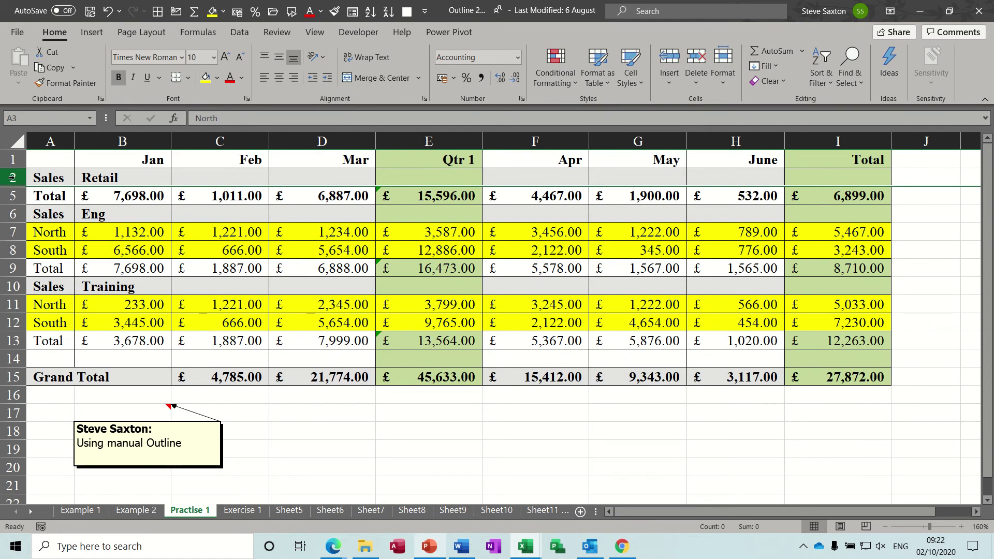
- Unhide rows 3 and 4 by selecting the surrounding rows 2 to 5, and clear the row selection by selecting B4
drag(12, 177, 12, 195)
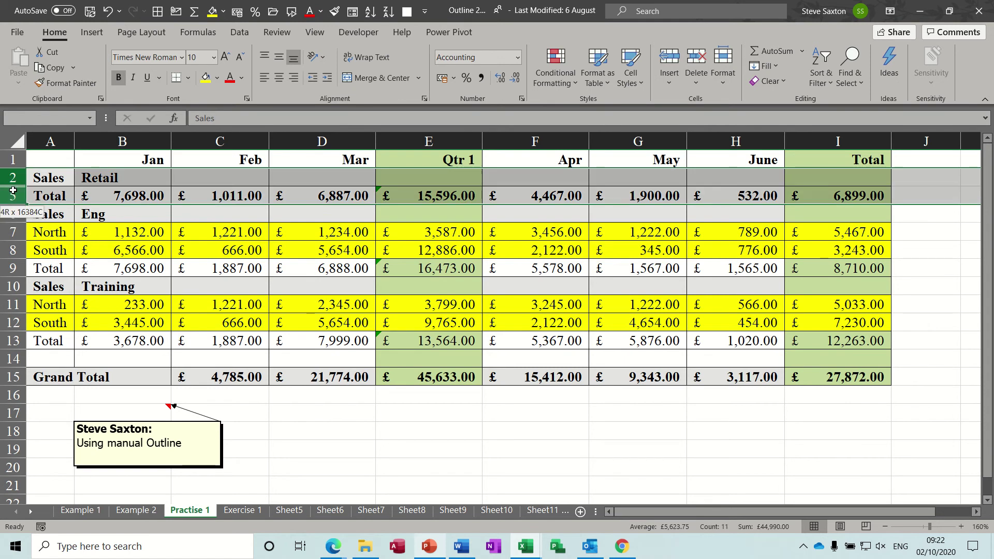
right_click(54, 195)
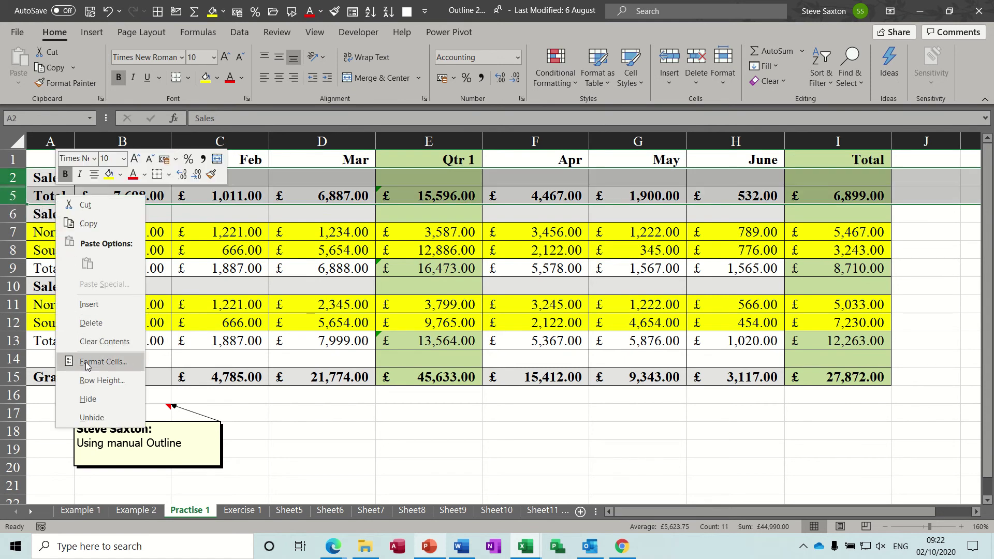
click(92, 417)
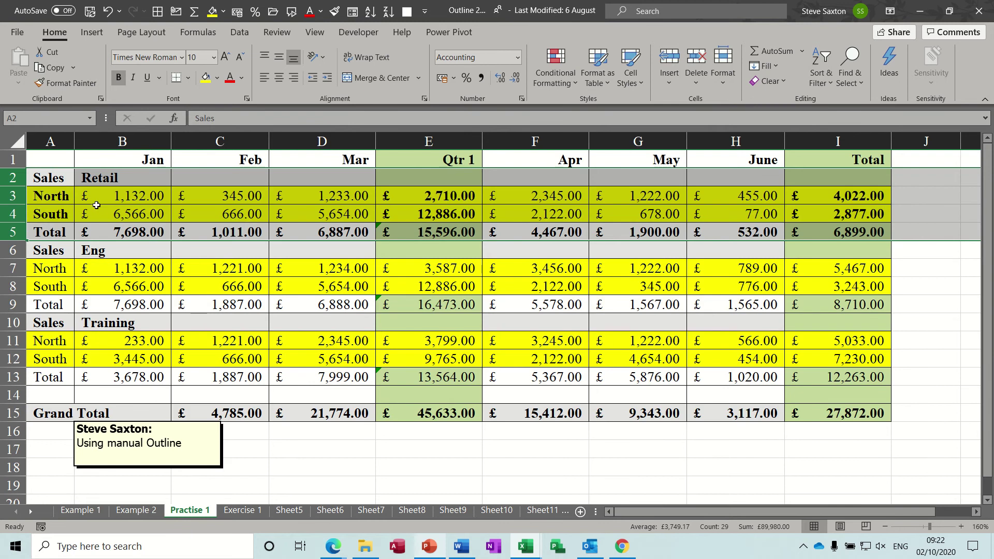
click(97, 207)
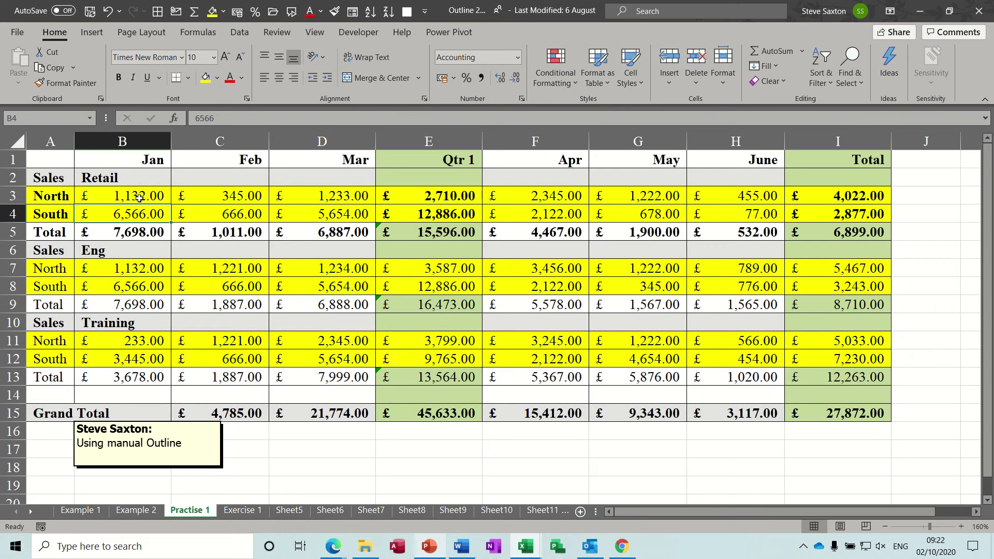
- Group the North and South rows of each department: rows 3:4 for Retail, 7:8 for Eng and 11:12 for Training
click(6, 195)
drag(7, 195, 6, 214)
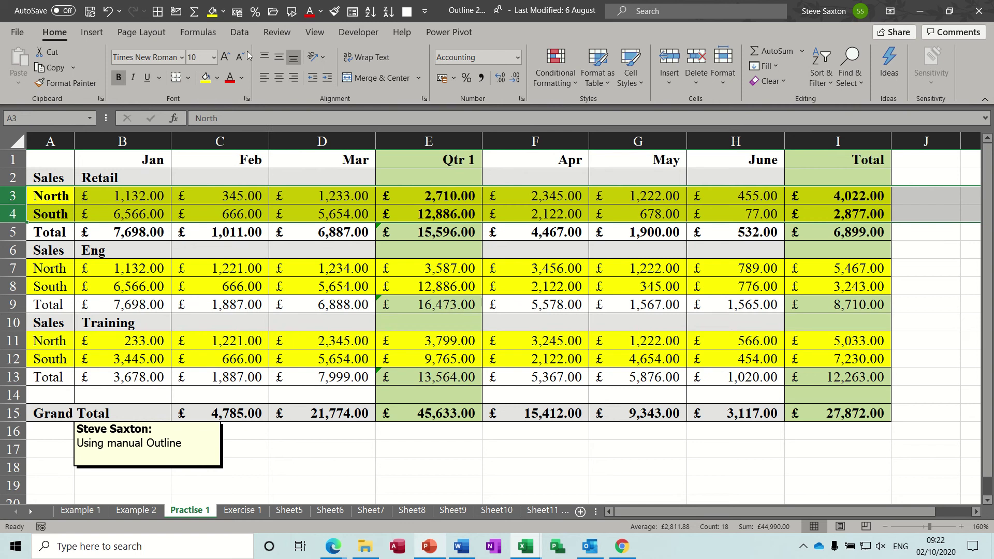
click(241, 36)
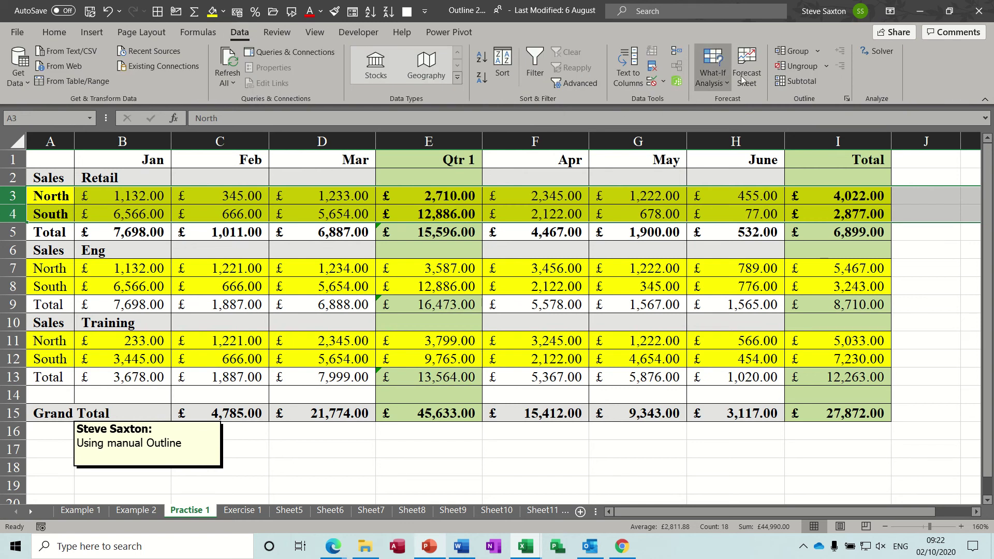
click(794, 50)
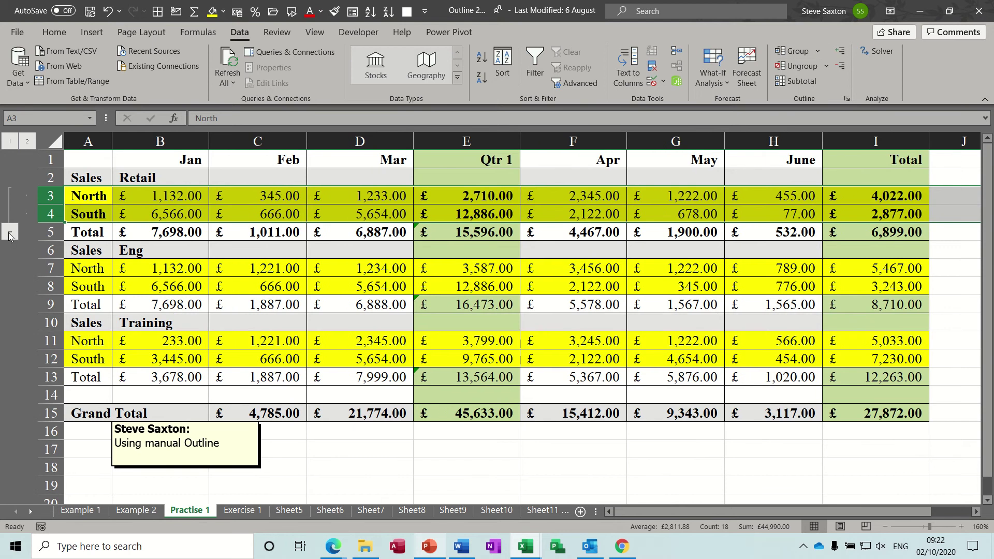
drag(50, 267, 50, 285)
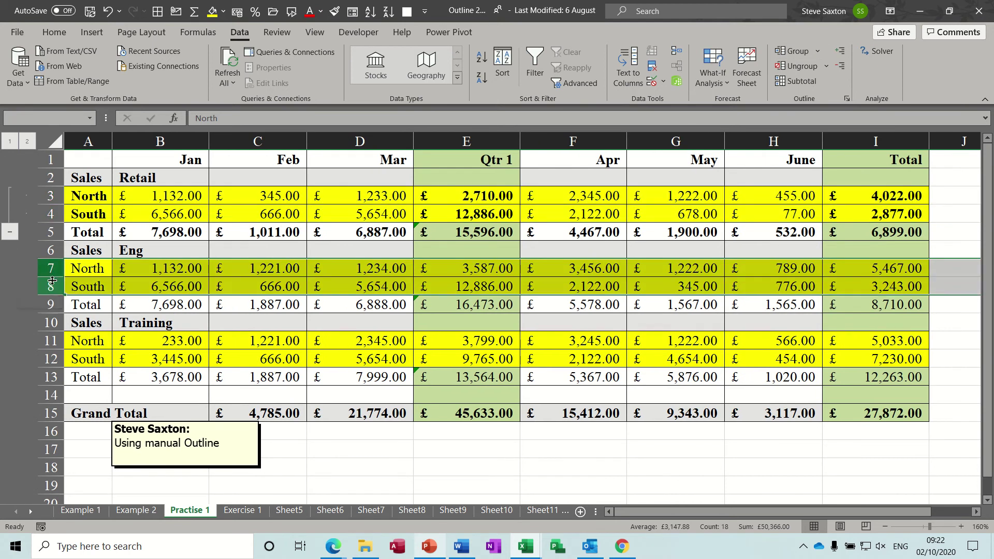
click(793, 54)
drag(50, 341, 48, 357)
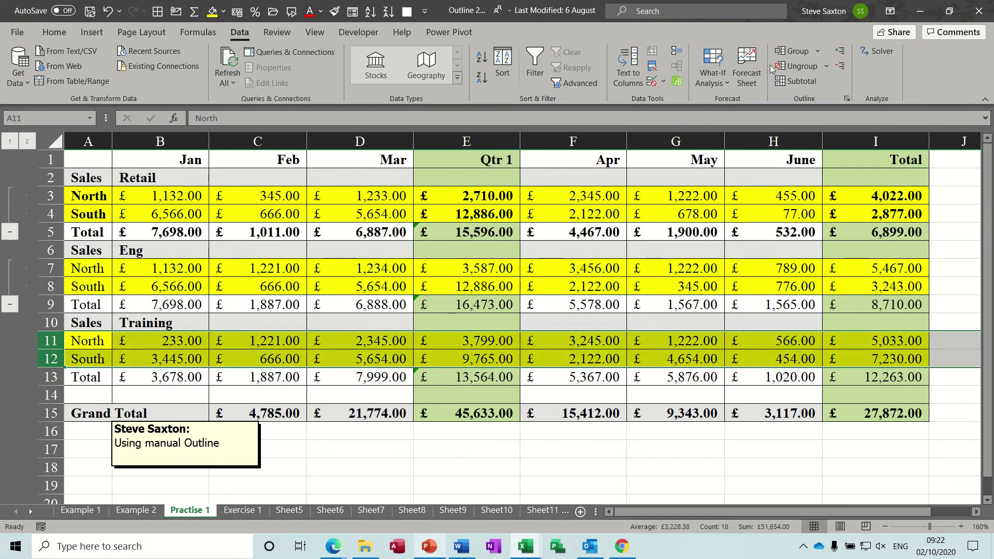
click(782, 53)
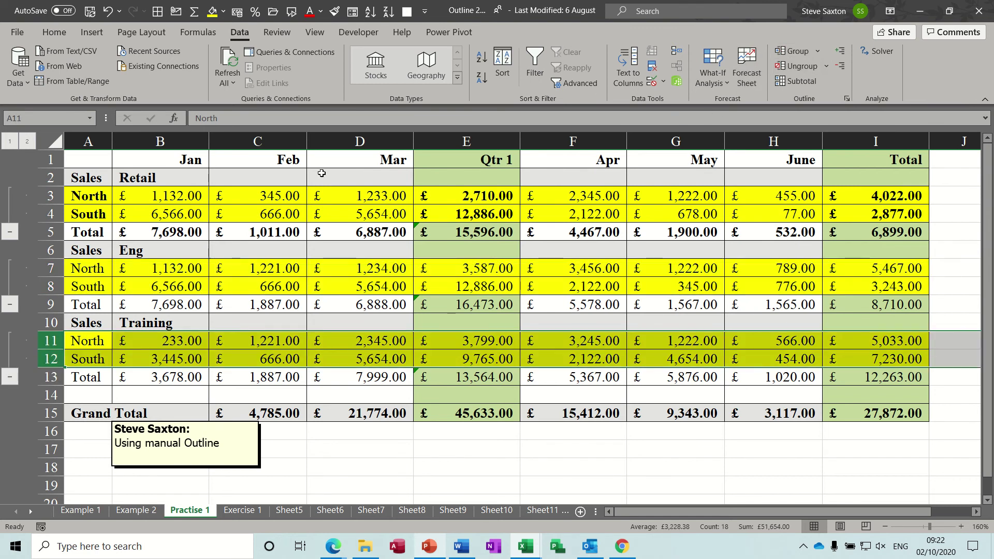
- Group the January to March columns B:D and the April to June columns F:H
click(152, 142)
drag(152, 142, 360, 141)
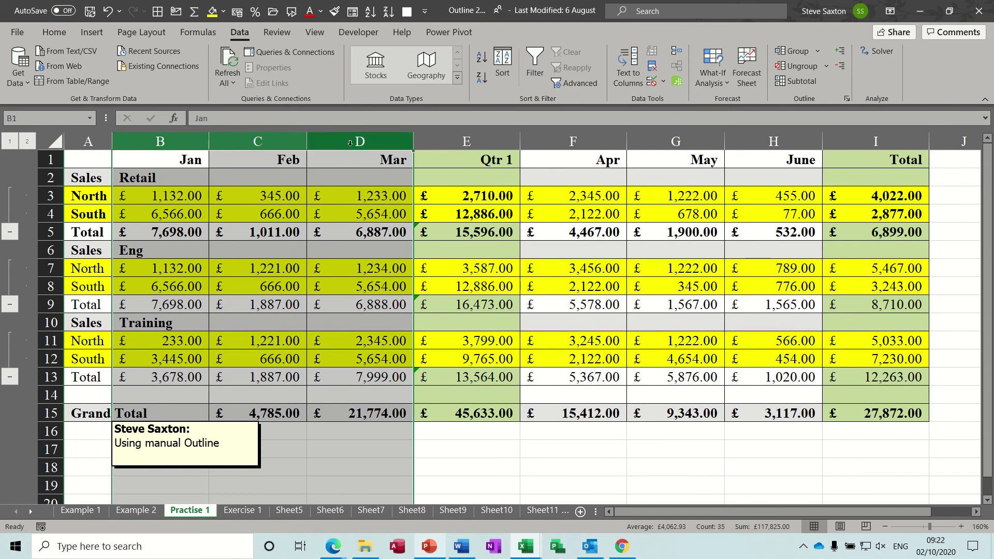
click(788, 51)
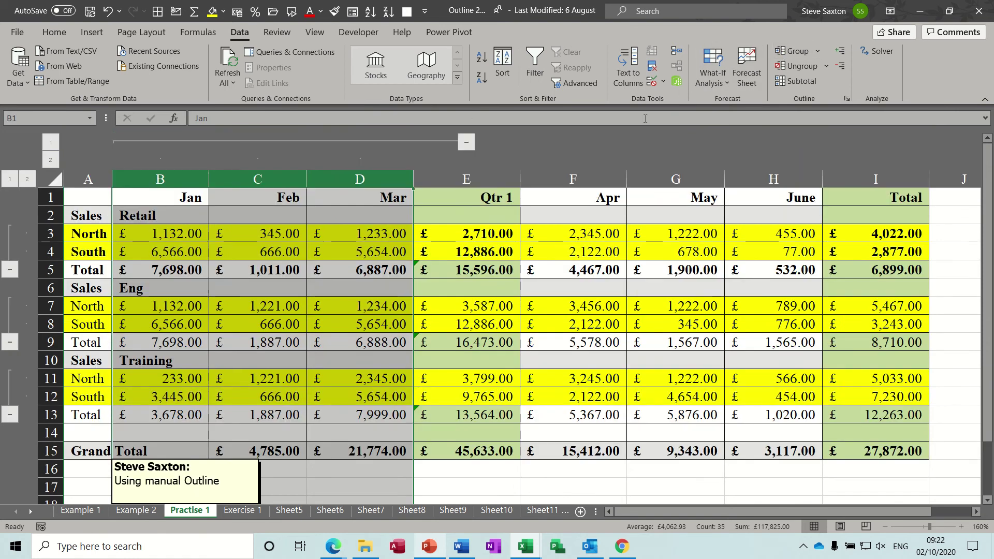
drag(575, 172, 760, 156)
click(787, 50)
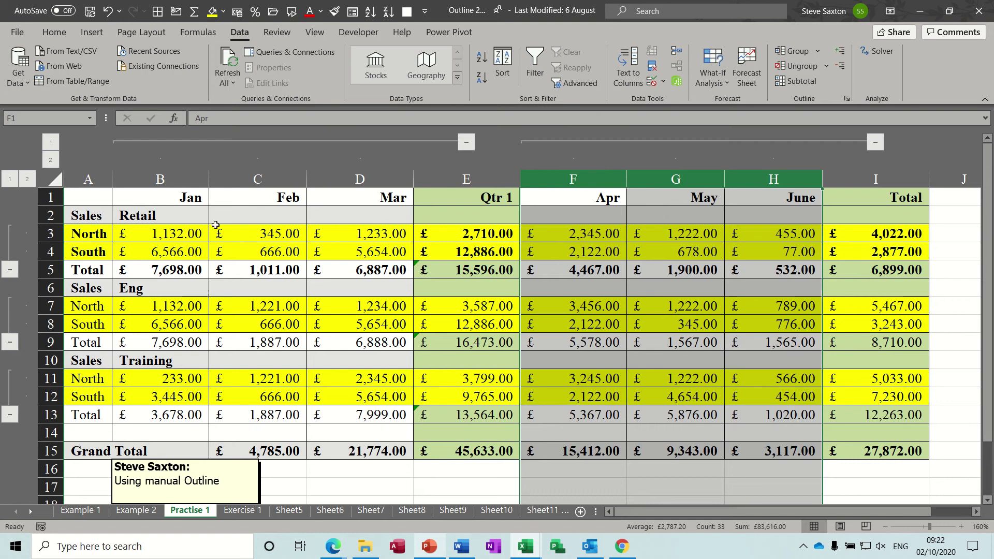
- Collapse both the row and column outlines to level 1 and select the Retail Qtr 1 total in E5
click(9, 181)
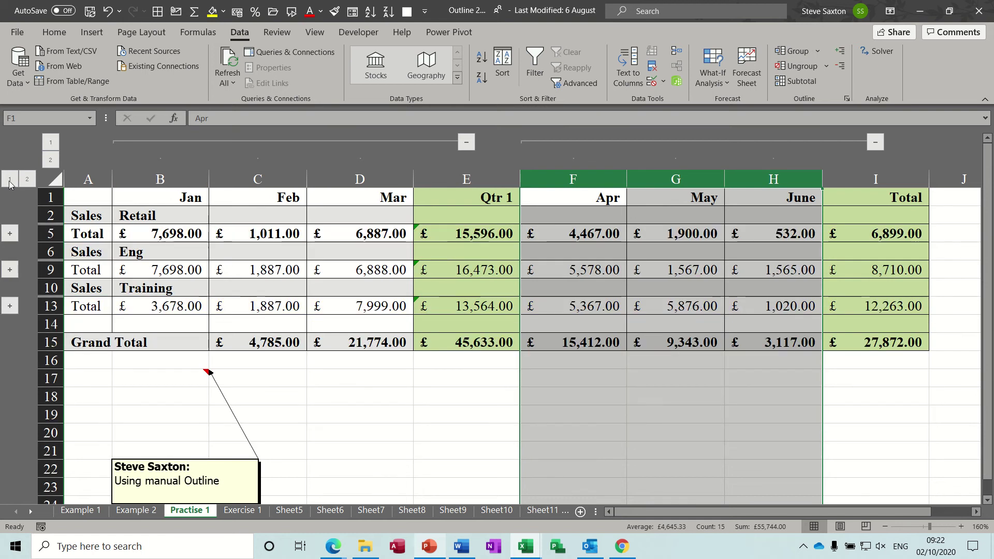
click(51, 142)
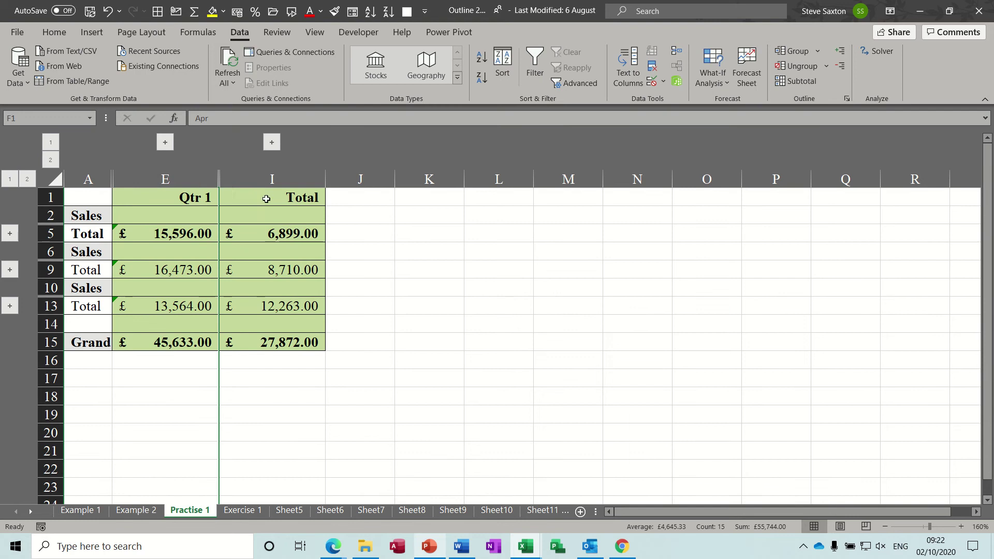
click(166, 236)
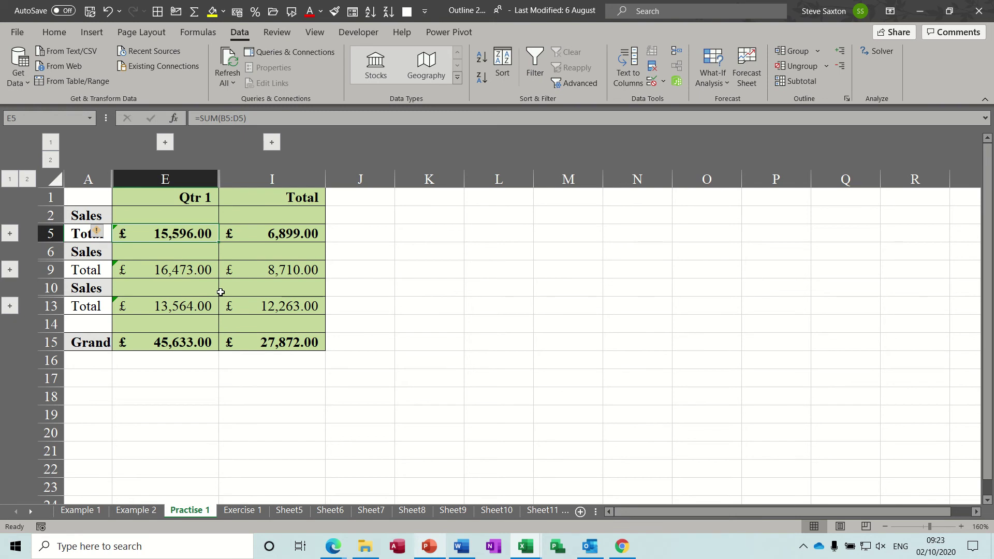
- Save the collapsed layout as a custom view named with the presenter's first name, including print settings and hidden rows, columns and filter settings
click(316, 33)
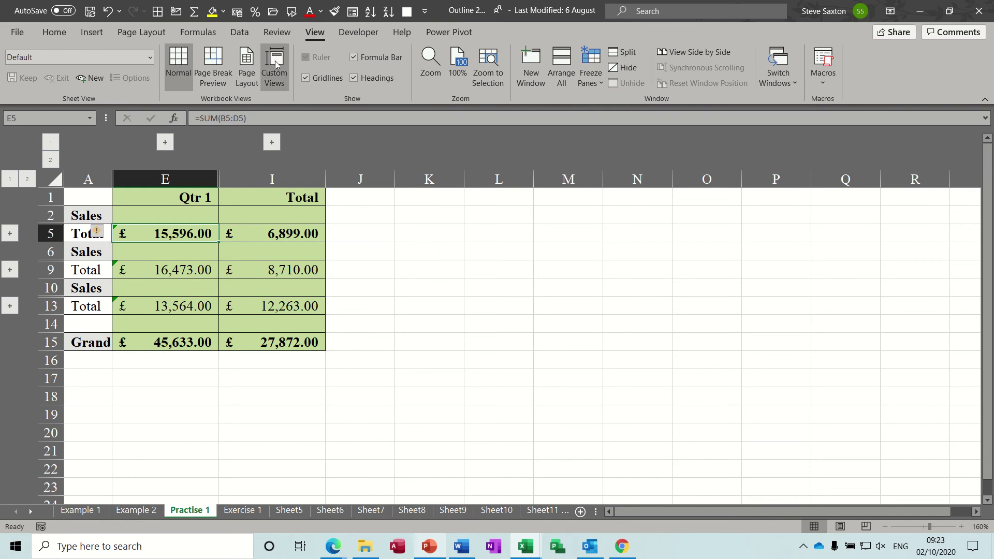
click(275, 60)
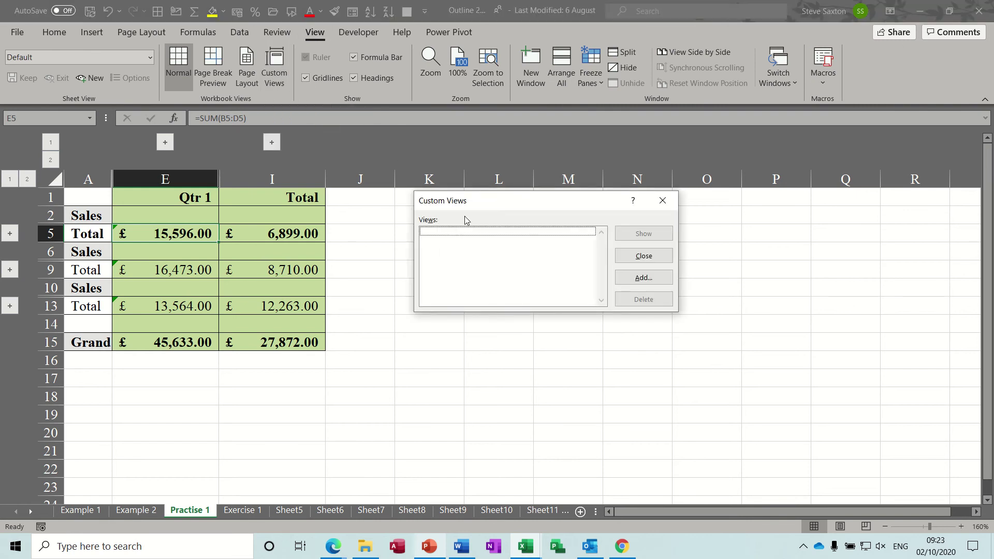
click(641, 281)
text(st)
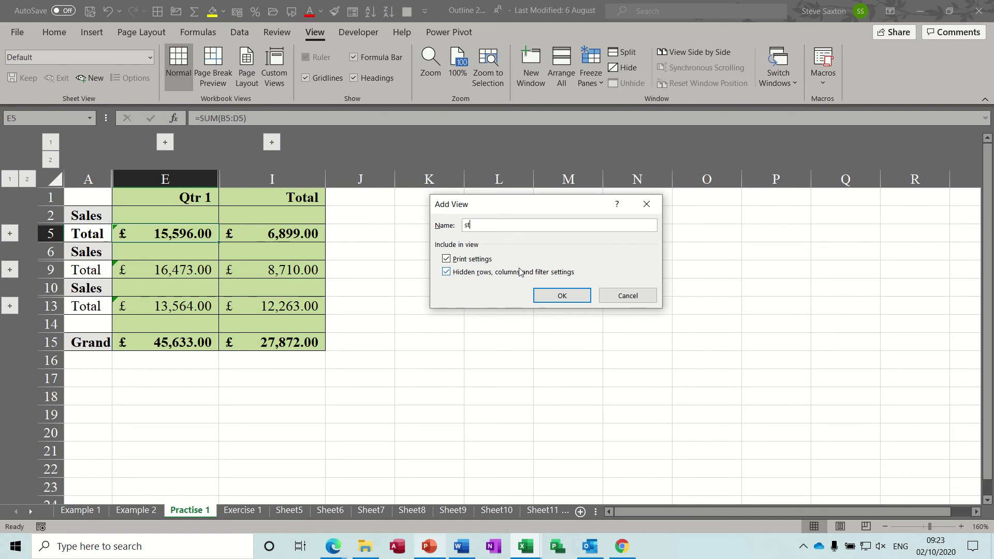
text(eve)
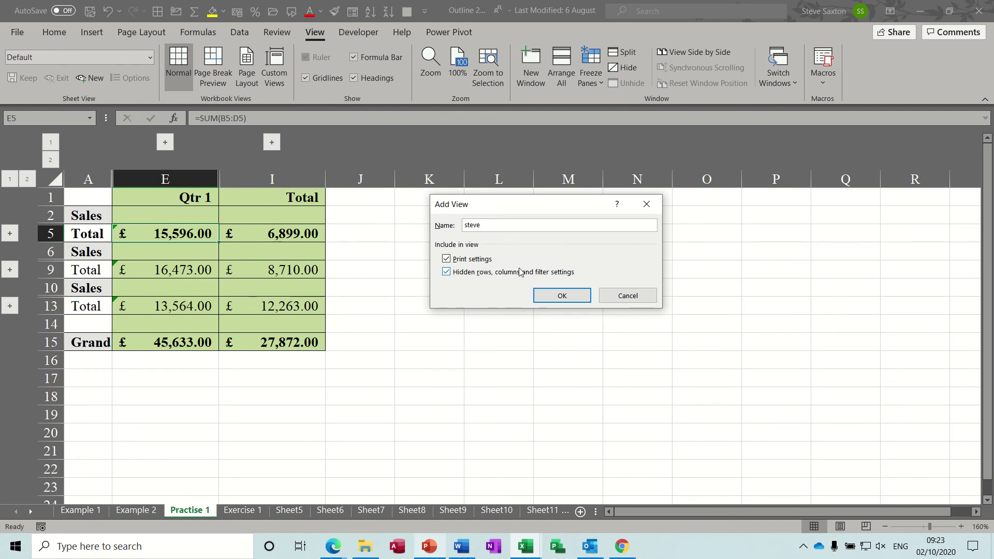
click(562, 296)
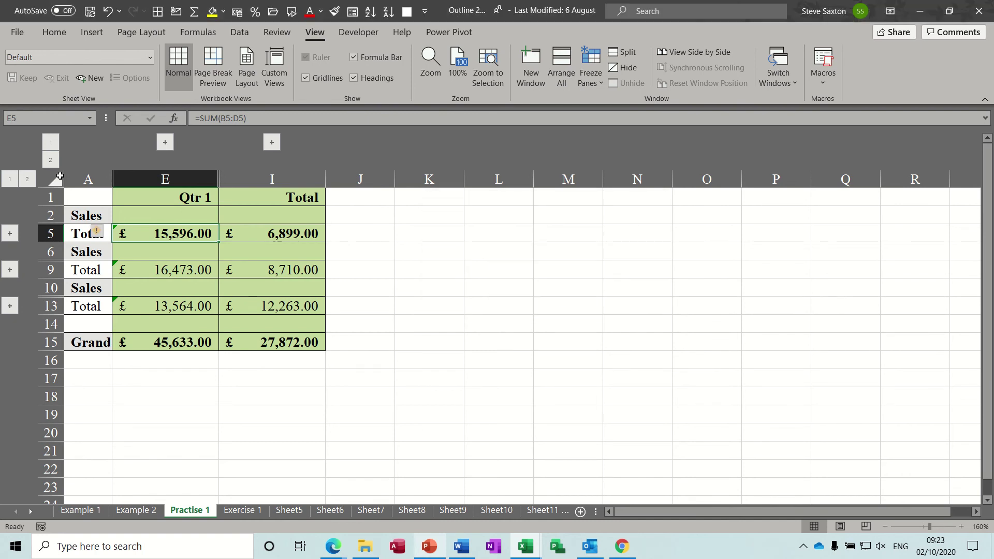
- Expand the row and column outlines to level 2, and restore the collapsed layout by showing the saved custom view
click(50, 161)
click(27, 179)
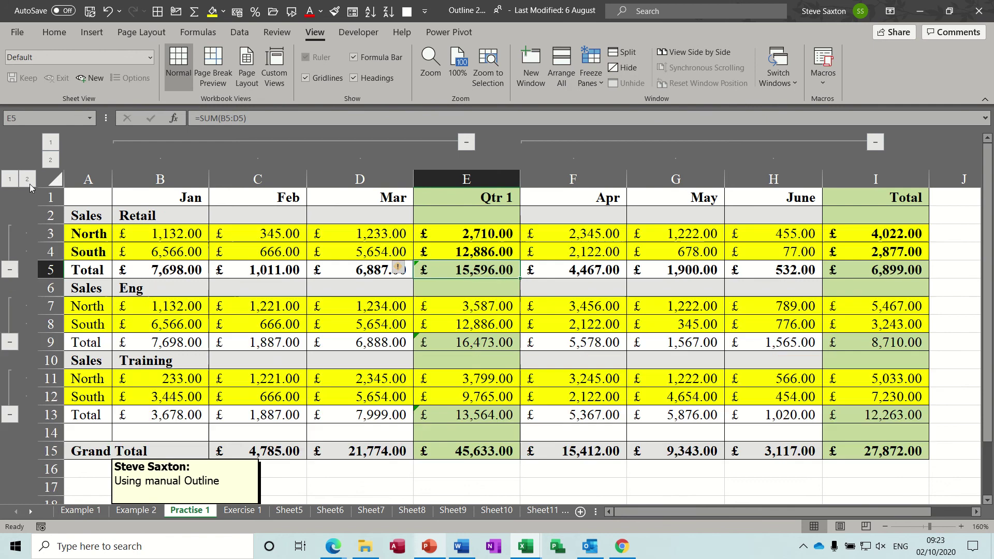
click(327, 308)
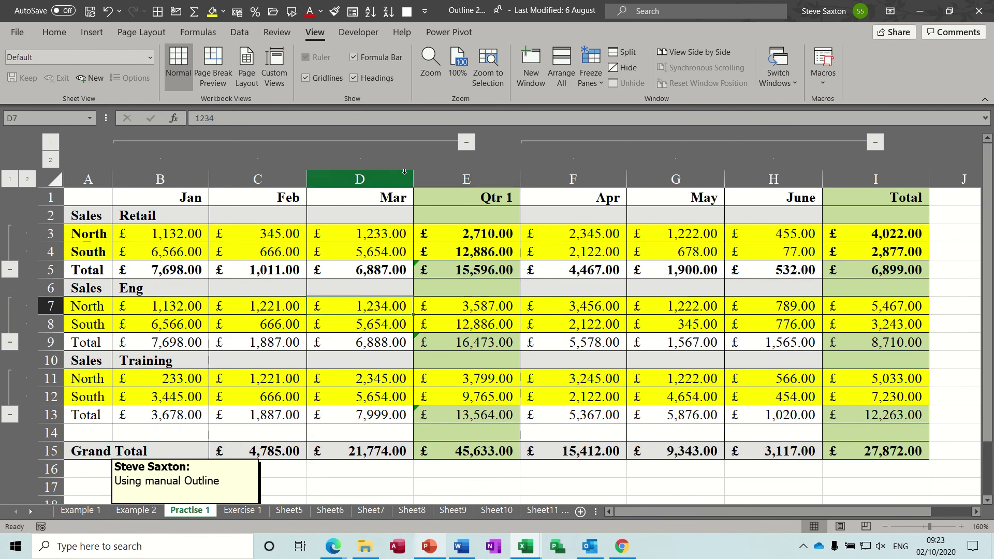
click(274, 74)
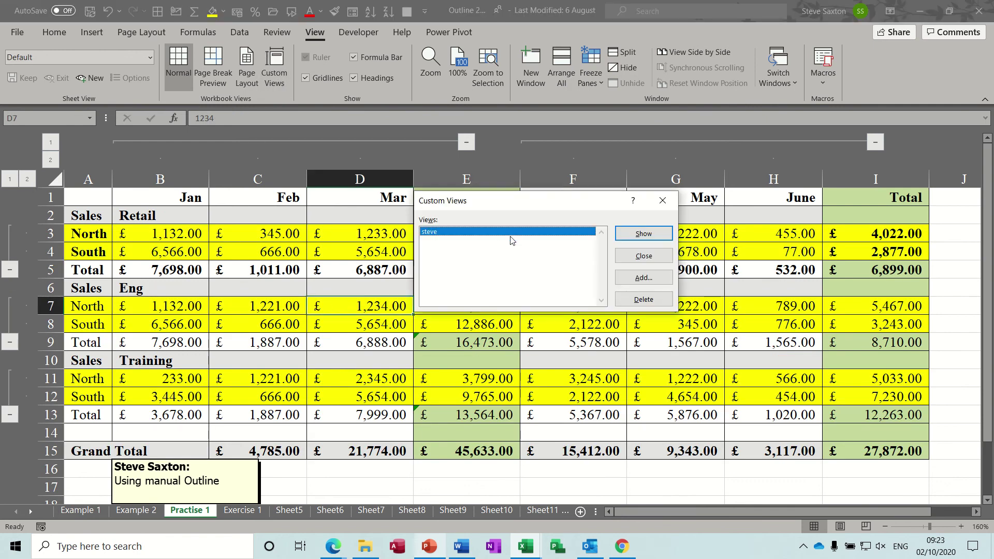
click(650, 238)
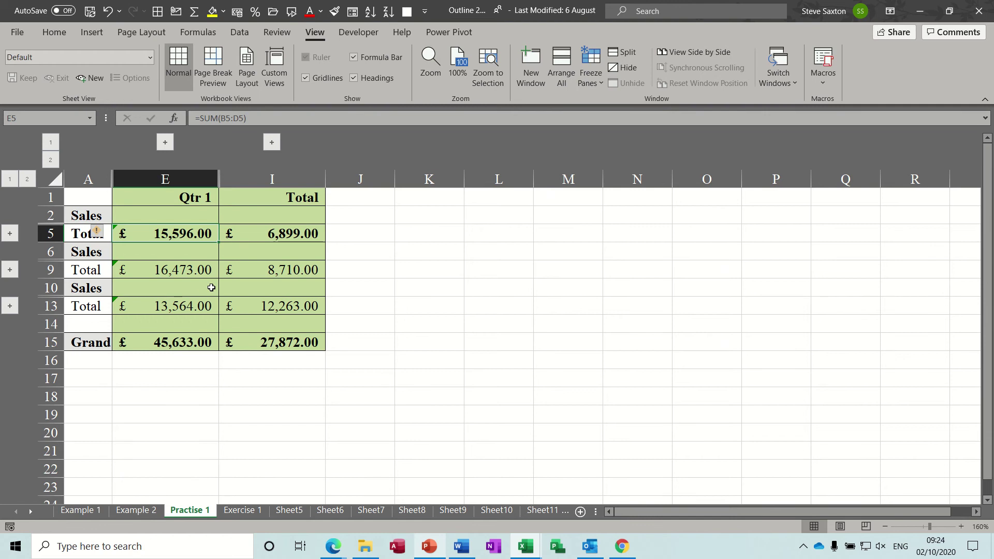
- Expand only the January to March column group and the Eng row group
click(165, 142)
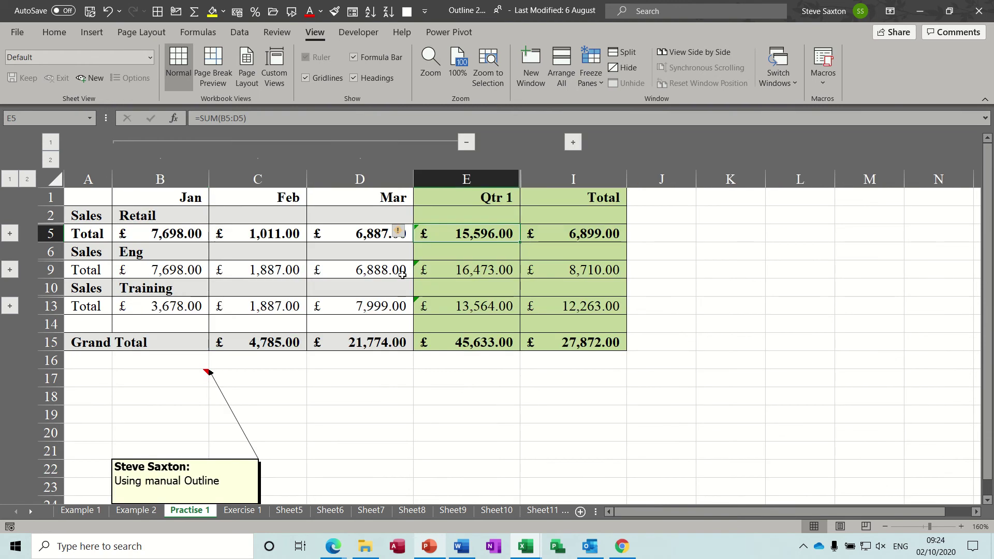
click(9, 270)
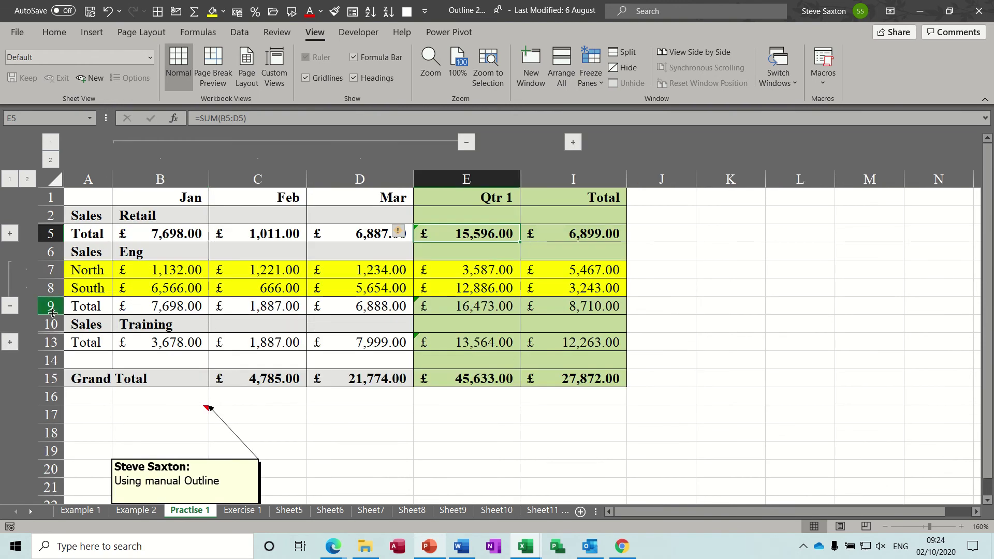
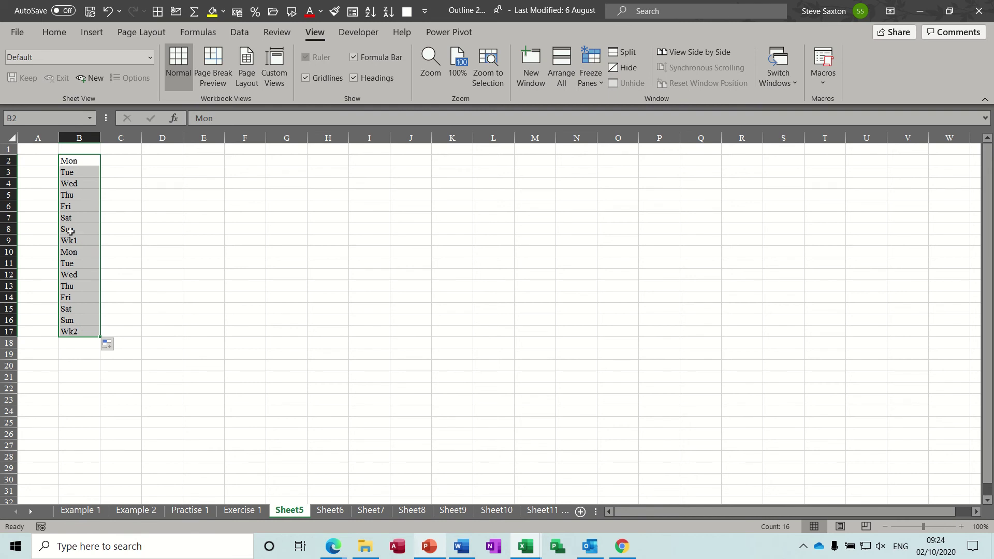
- Merge and center cells A2:A8 beside the first Mon to Sun block and enter Week 1 in the merged cell
click(42, 162)
click(70, 163)
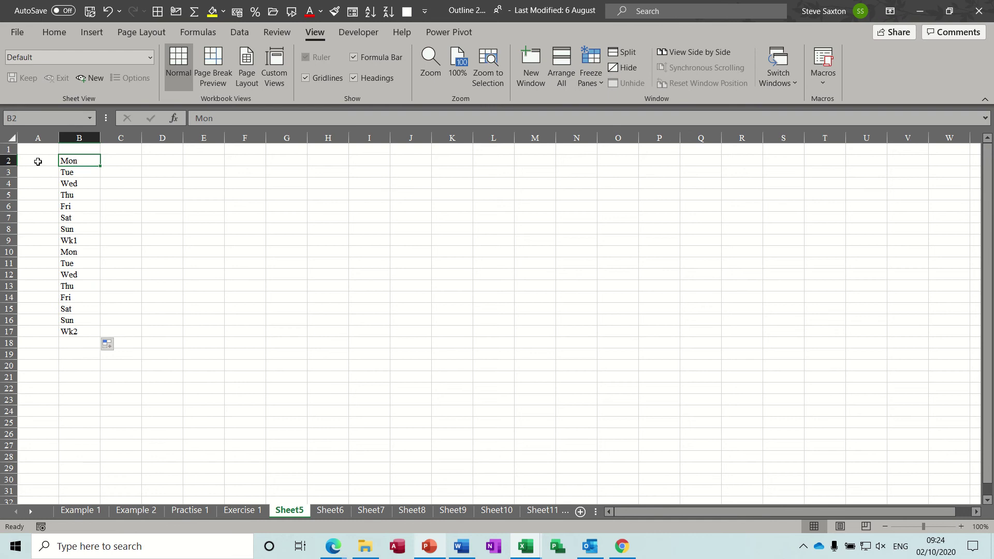
drag(41, 161, 37, 225)
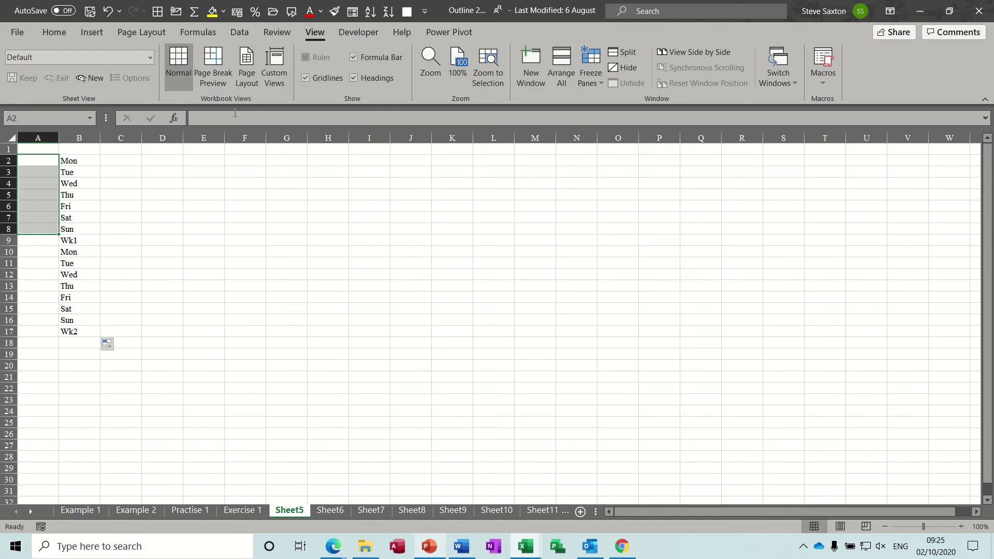
click(49, 34)
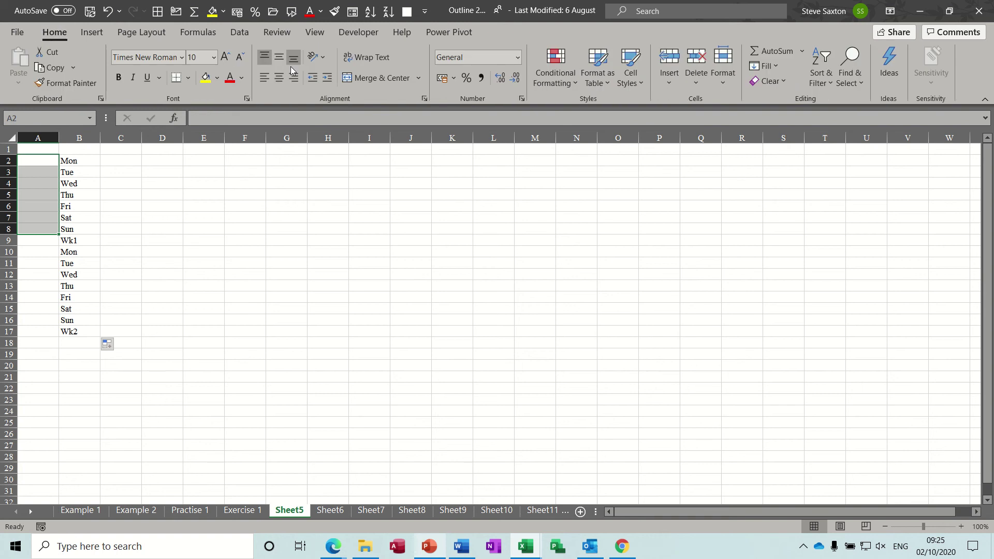
click(369, 77)
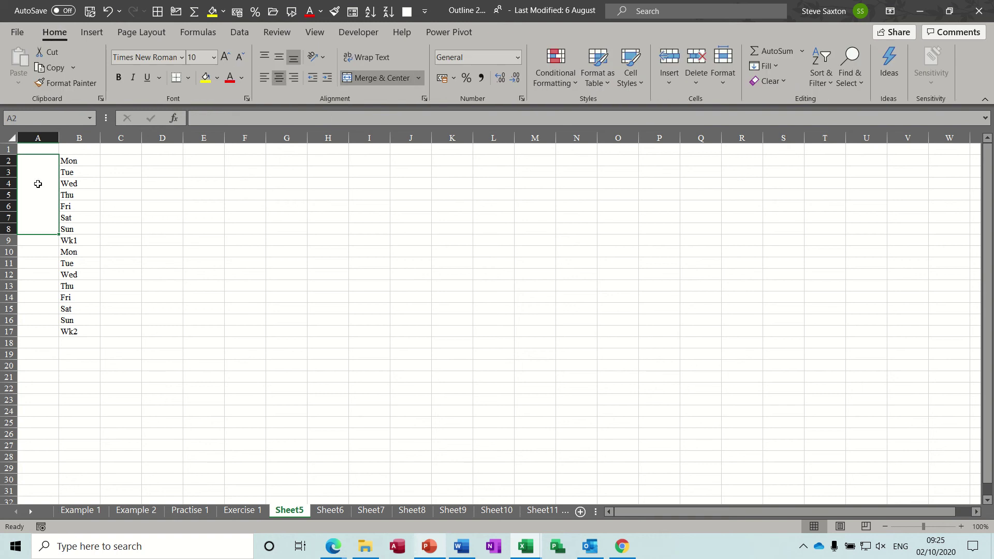
text(Week 1)
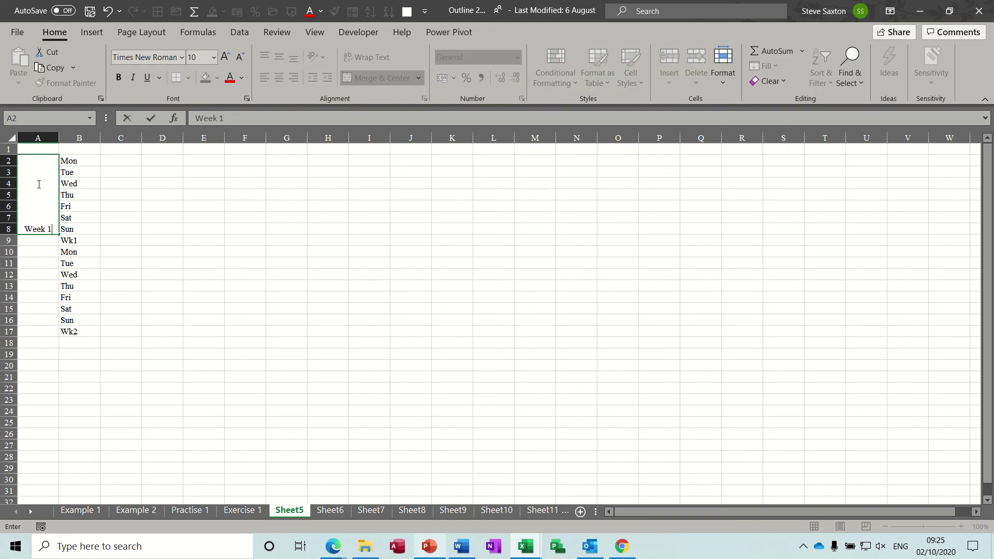
click(164, 208)
- Rotate the Week 1 label's text up and align it to the middle of the merged cell
click(39, 199)
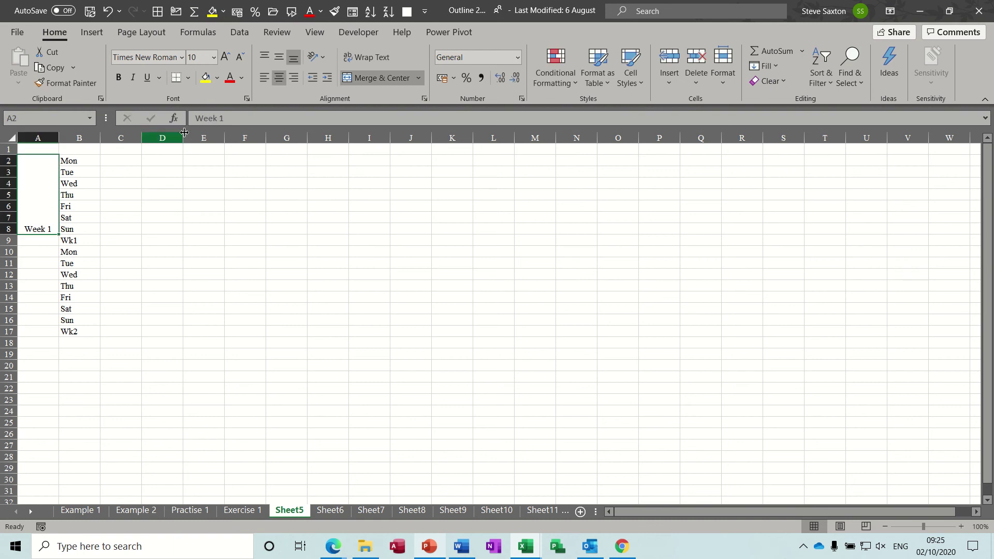
click(318, 58)
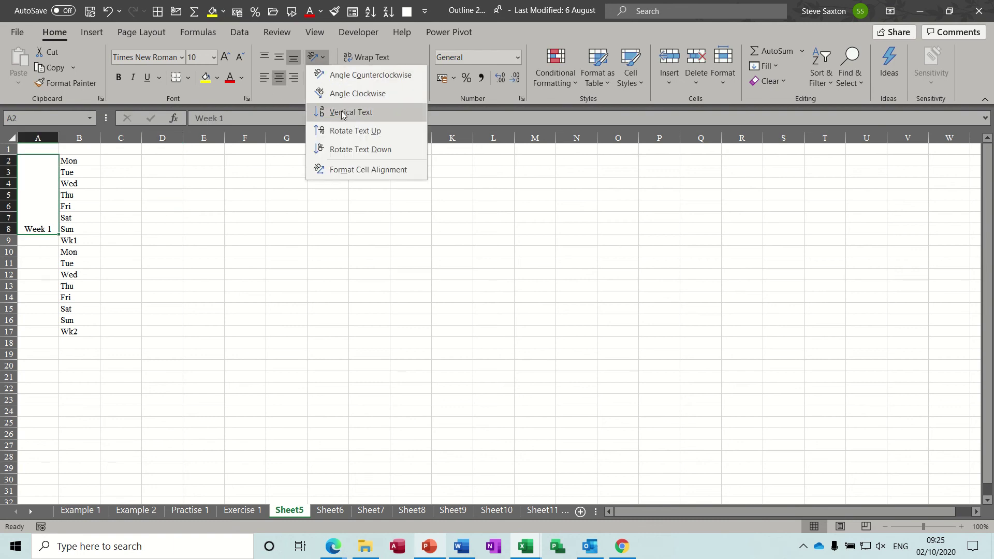
click(344, 130)
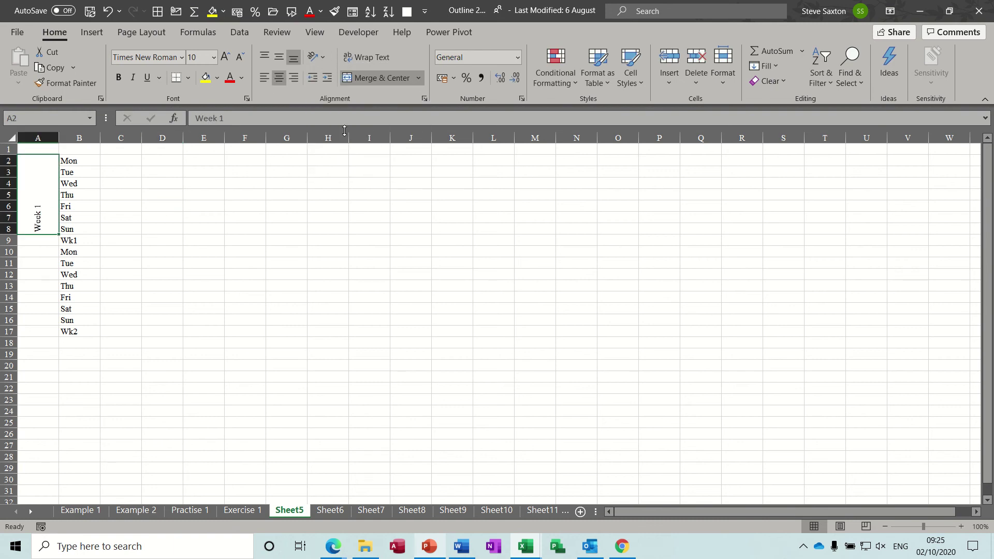
click(282, 59)
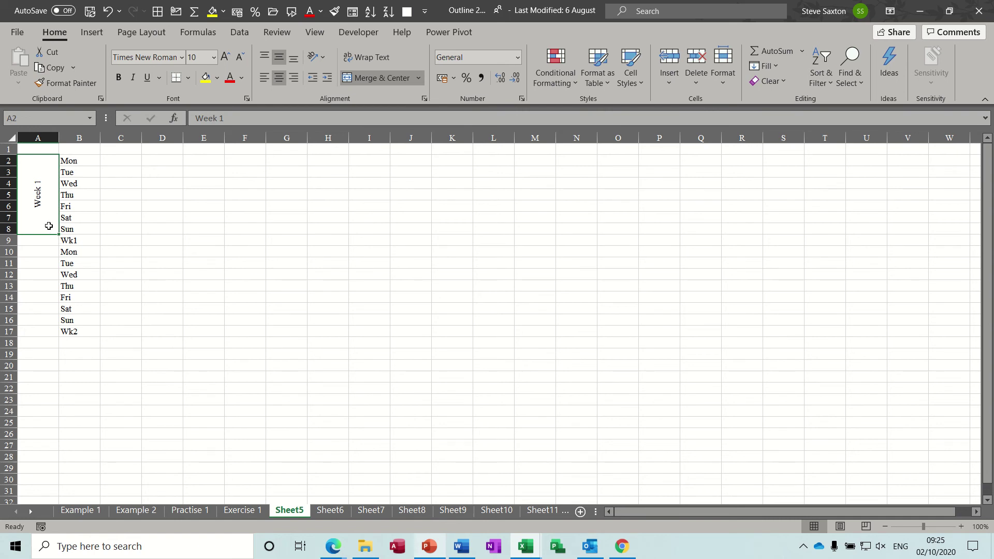
- Copy the merged Week 1 label to A10 beside the second block of days and change its text to Week 2
key(ctrl+c)
click(38, 250)
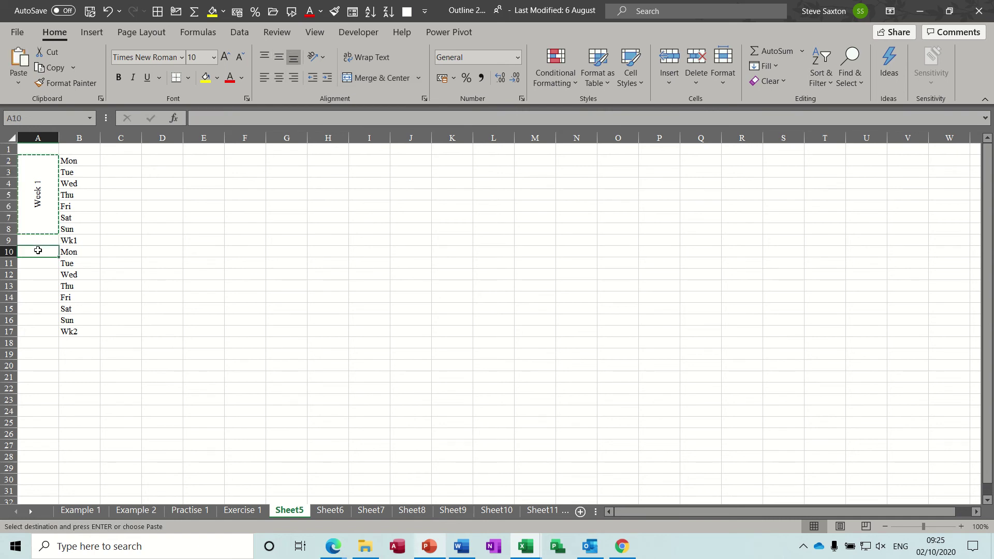
key(ctrl+v)
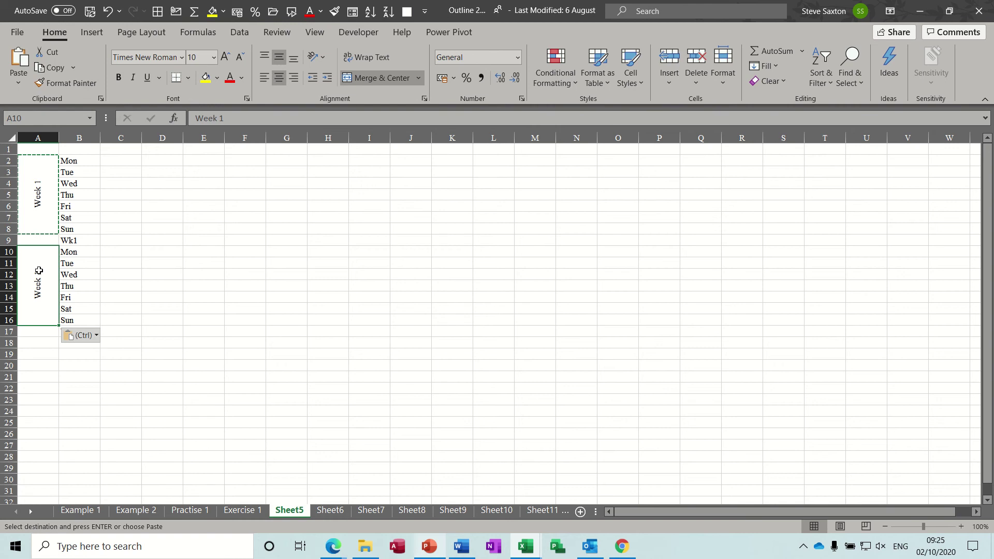
click(237, 119)
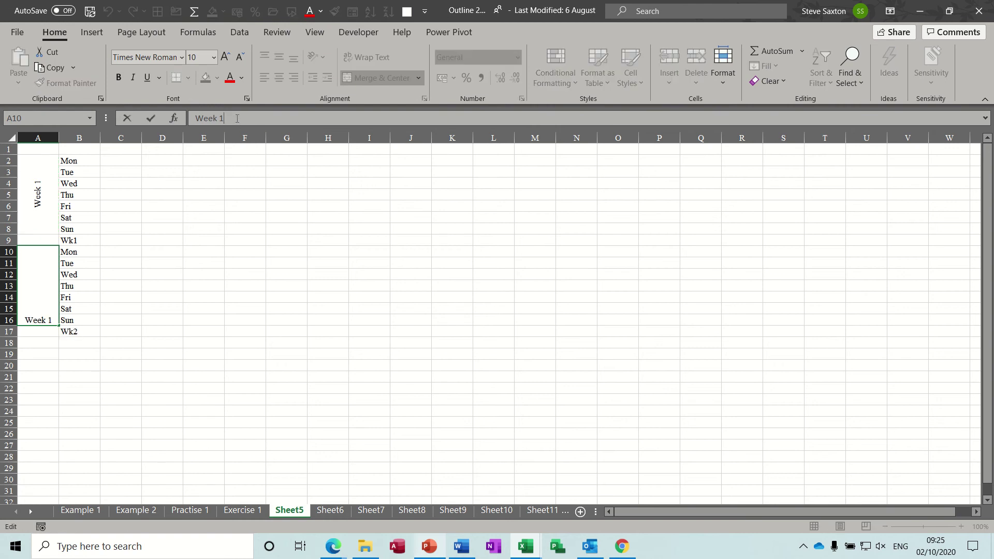
key(BackSpace)
text(2)
click(156, 186)
- Enter two people's first names as column headings in C1 and D1
click(46, 183)
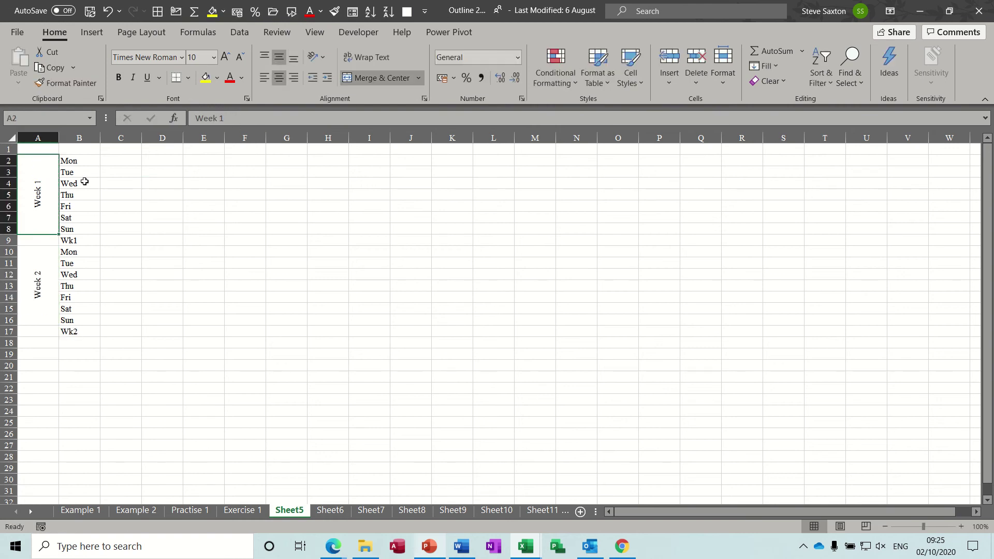
click(120, 149)
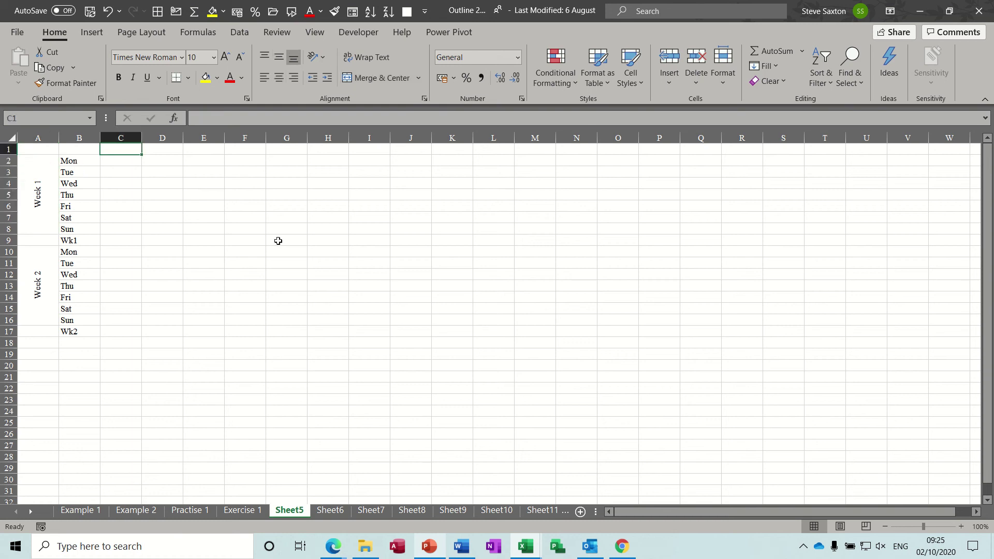
text(Steve)
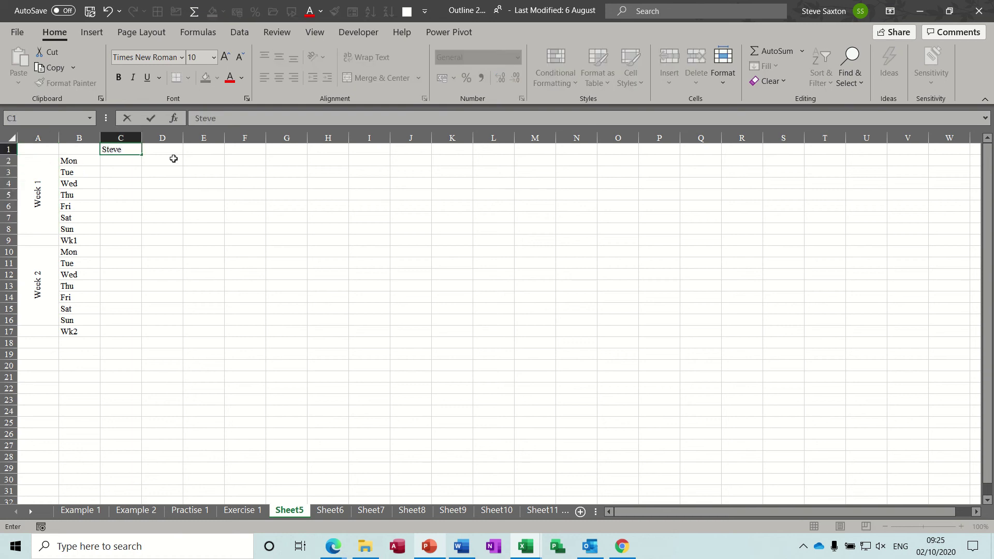
click(165, 149)
text(Dave)
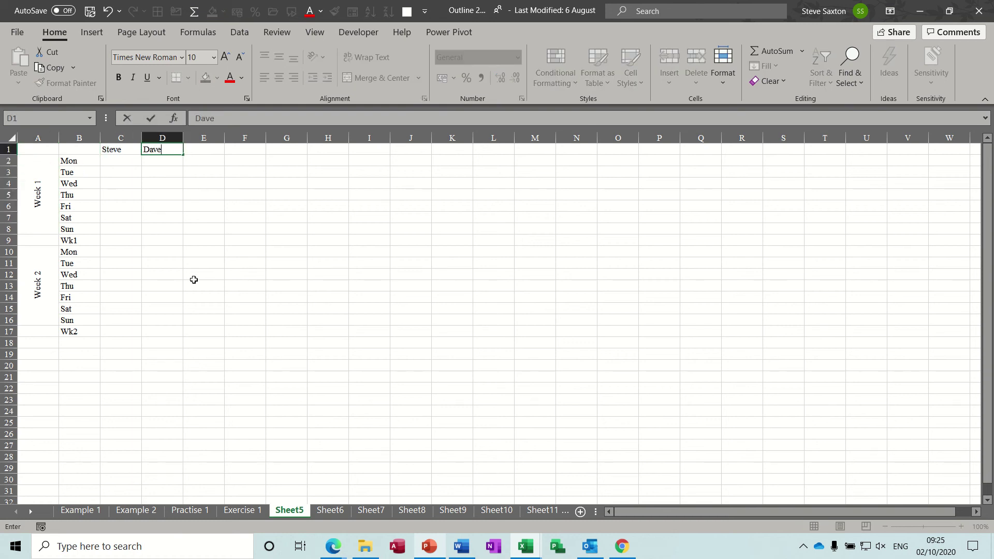
click(177, 231)
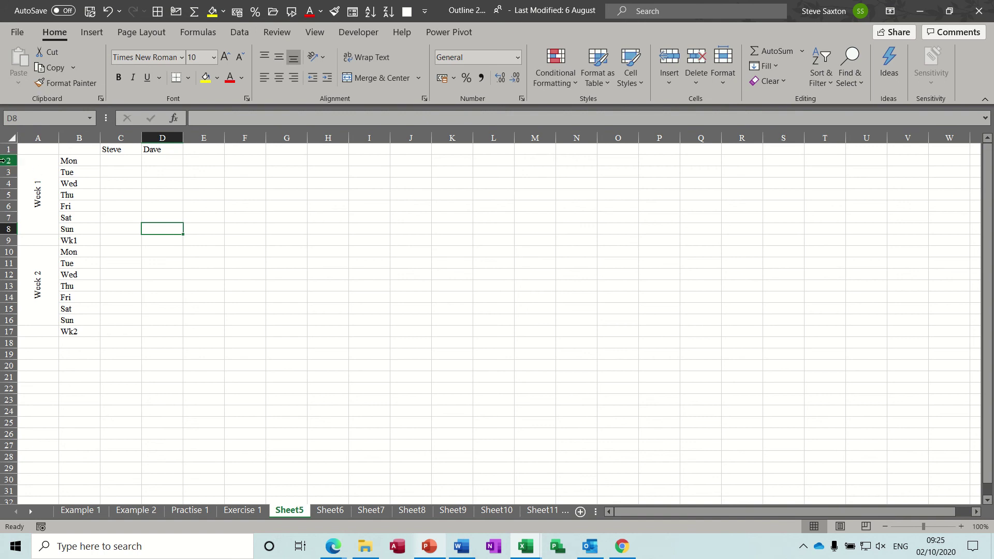
- Group rows 2 to 8 for Week 1 and rows 10 to 16 for Week 2 as separate row groups
drag(4, 161, 7, 226)
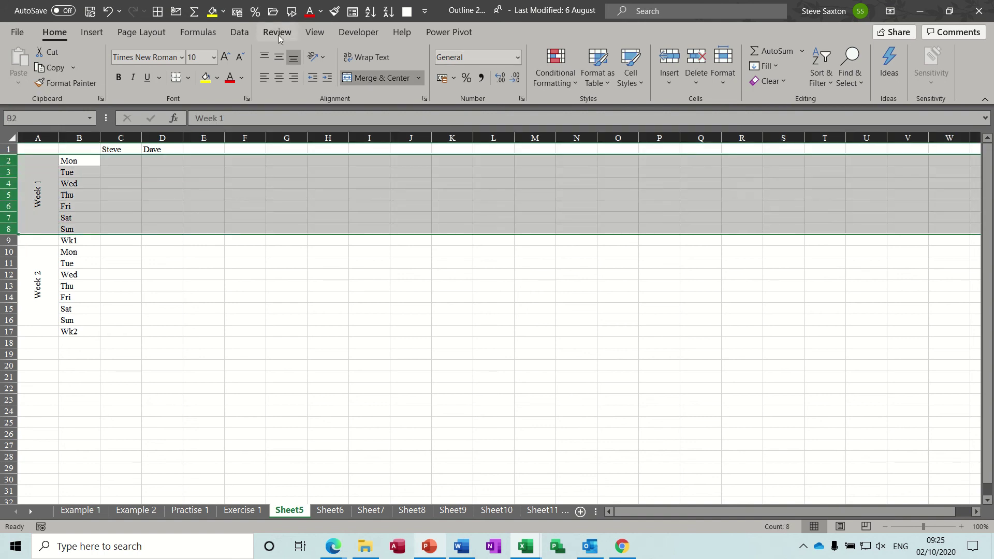
click(240, 32)
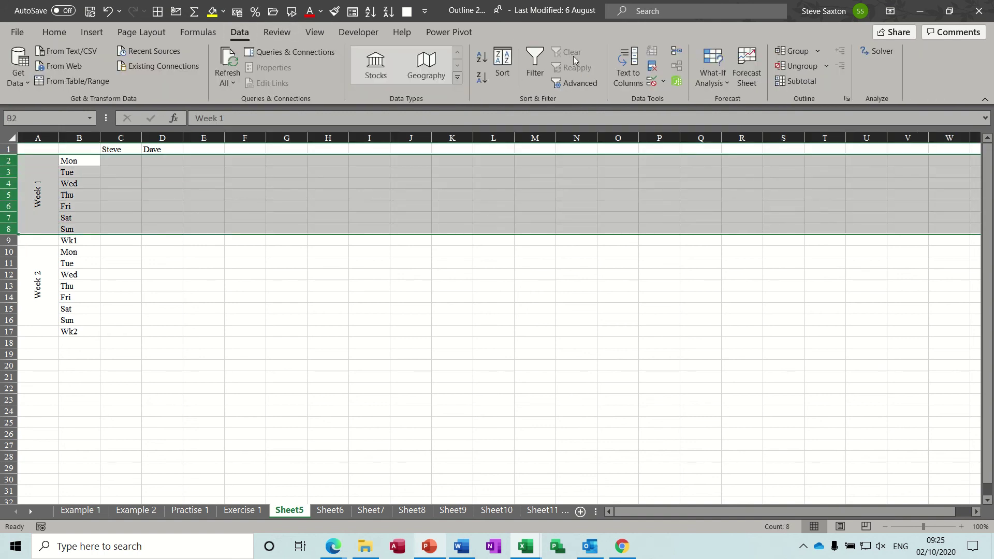
click(791, 51)
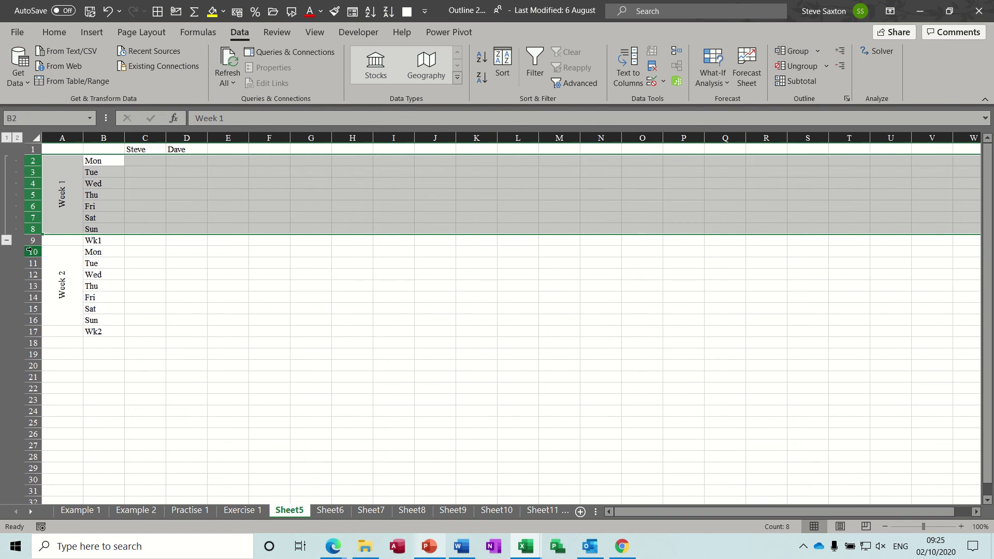
drag(28, 250, 36, 321)
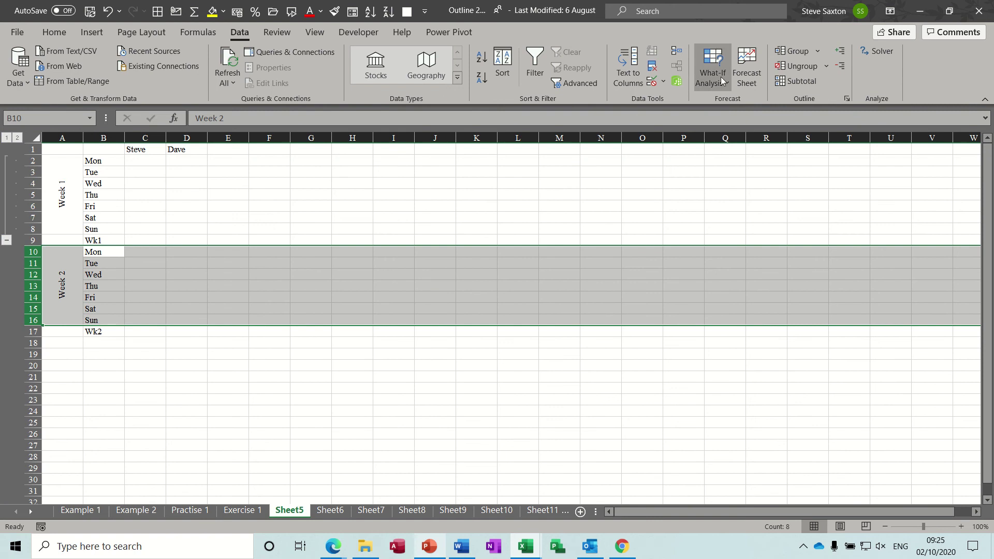
click(772, 56)
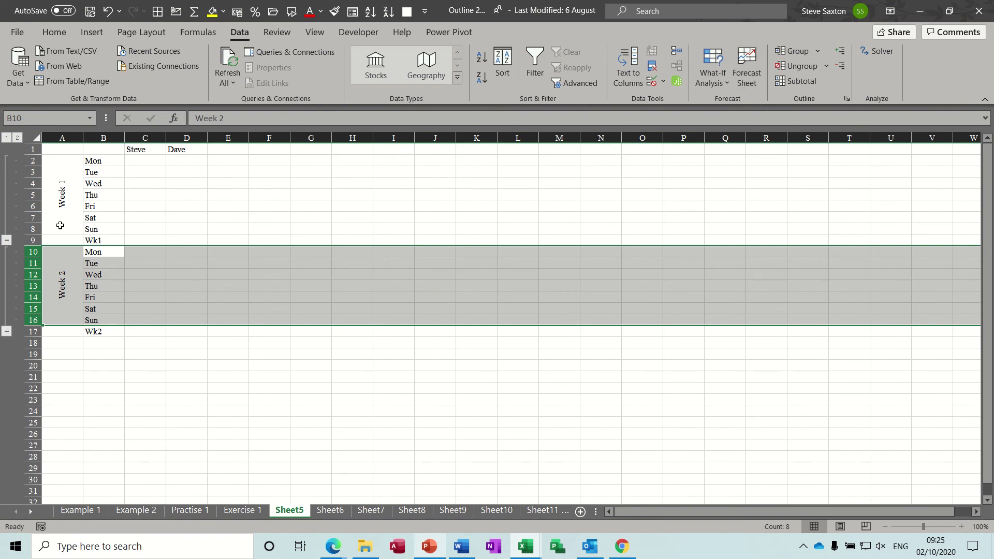
- Collapse the Week 1 and Week 2 row groups one by one and expand both again
click(7, 240)
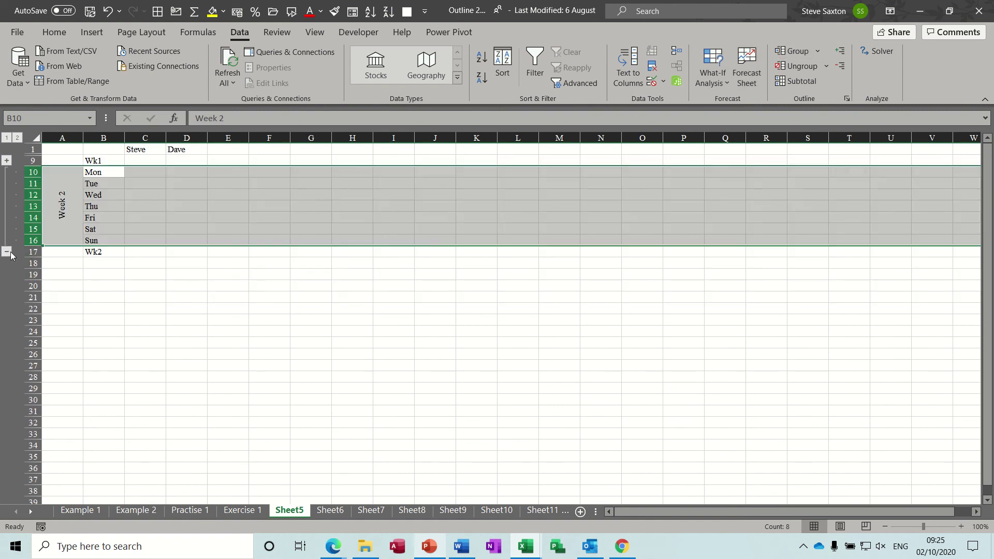
click(7, 252)
click(6, 176)
click(6, 161)
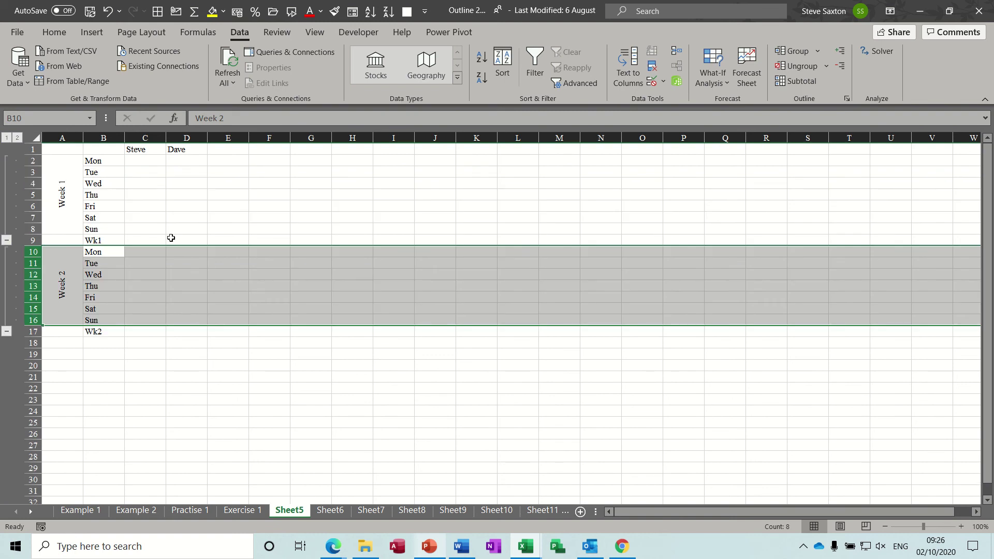
- Insert a new blank column before column A
click(62, 138)
right_click(63, 140)
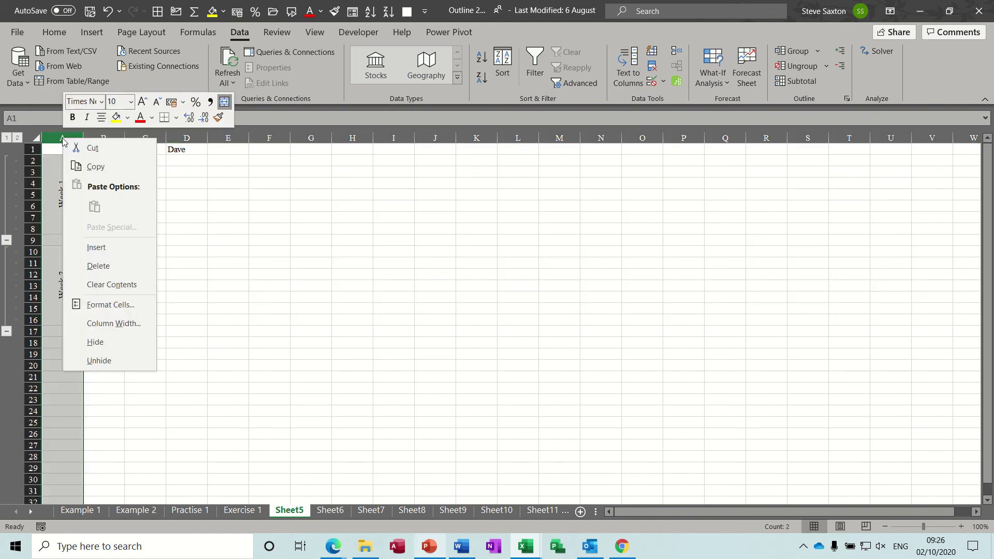
click(93, 247)
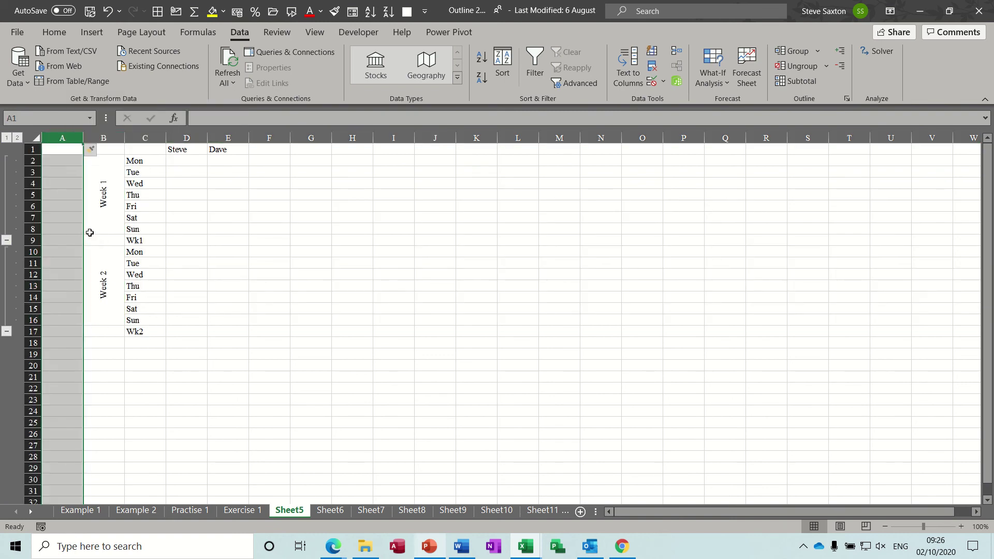
- Fill the week and day labels in B2:C17 down to row 33 to add Week 3 and Week 4
click(67, 181)
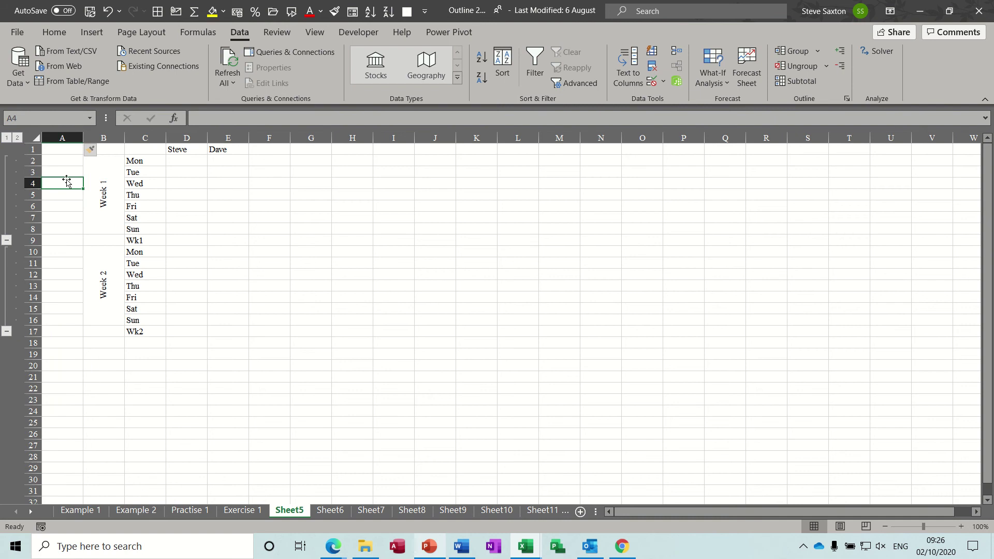
click(100, 164)
drag(101, 163, 168, 504)
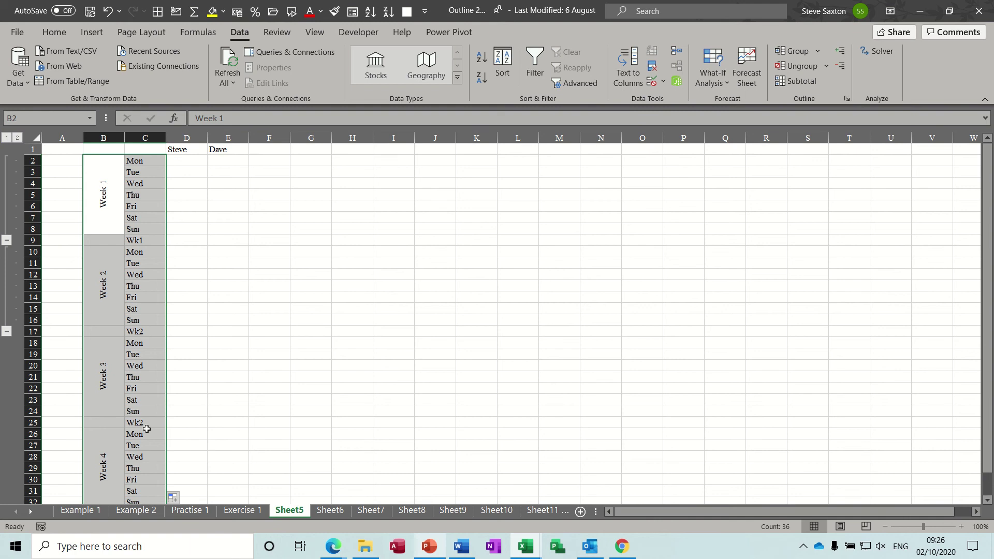
- Correct the summary labels of the two added weeks to Wk3 in C25 and Wk4 in C33
click(150, 425)
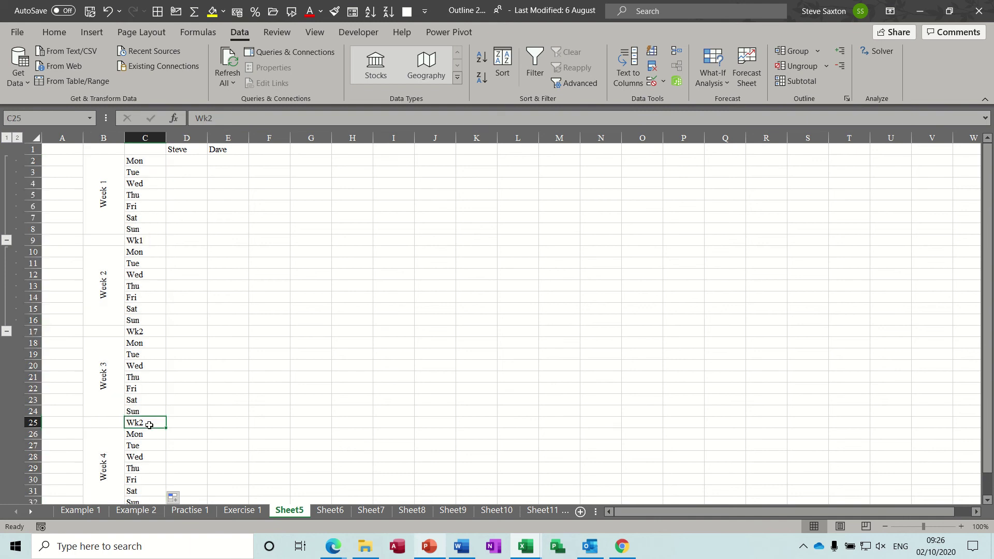
double_click(147, 422)
key(BackSpace)
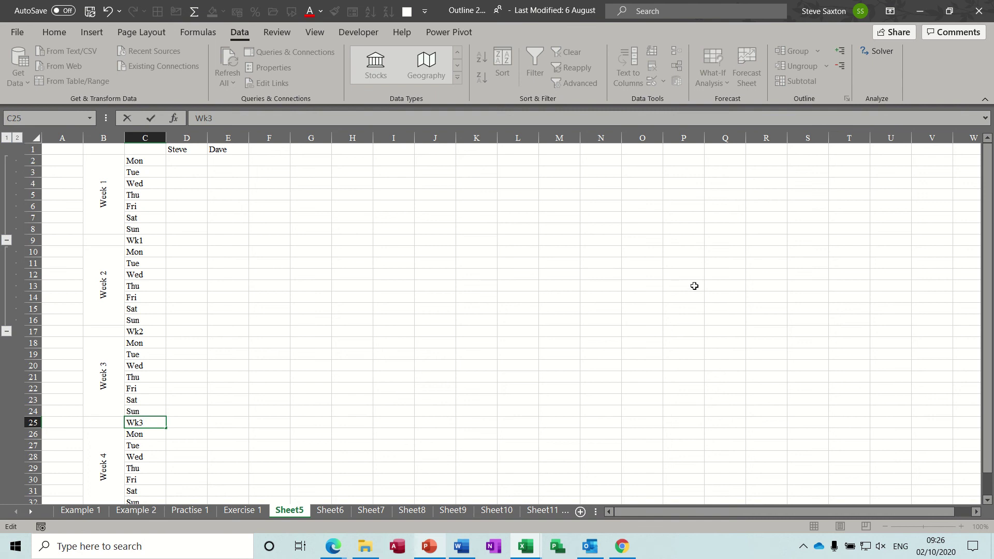
scroll(989, 273, down, 1)
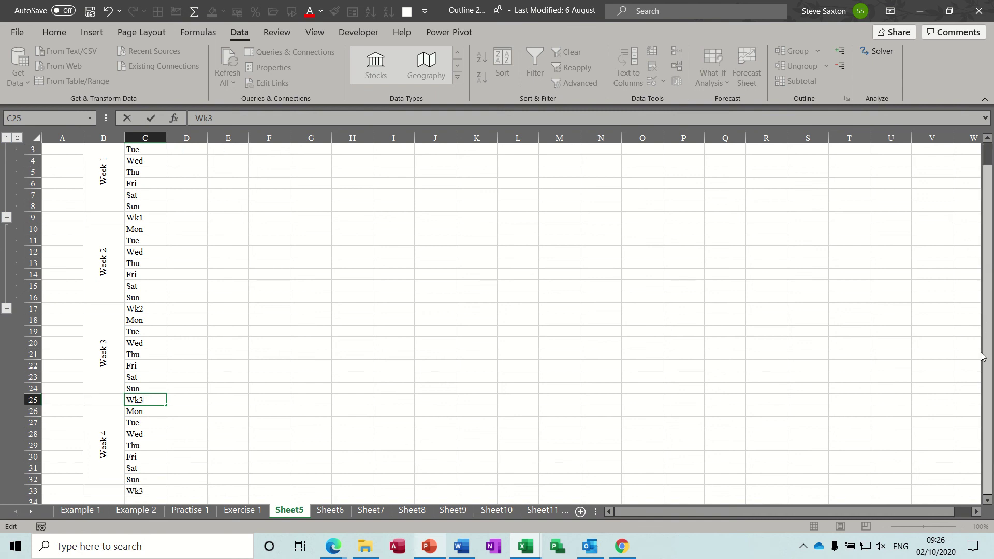
click(146, 493)
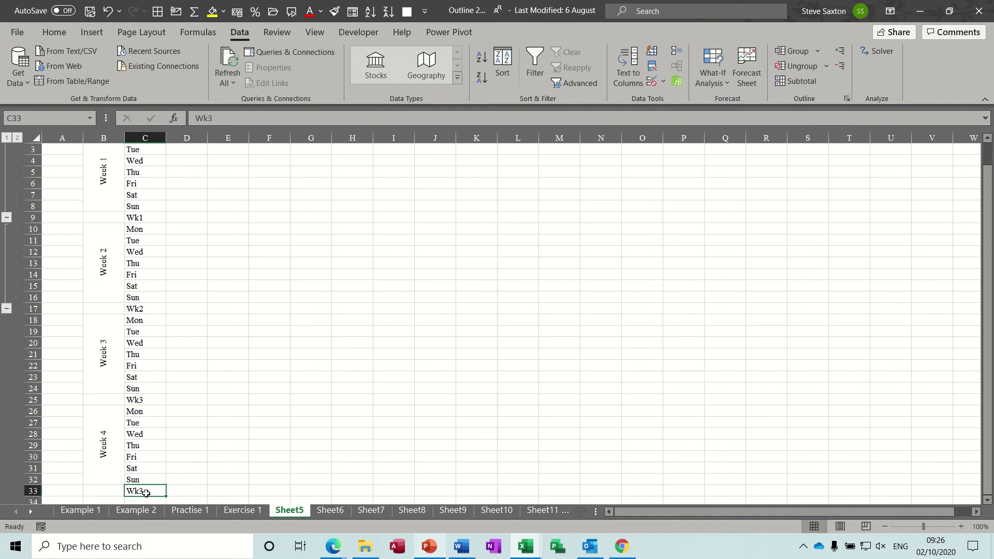
double_click(146, 493)
key(BackSpace)
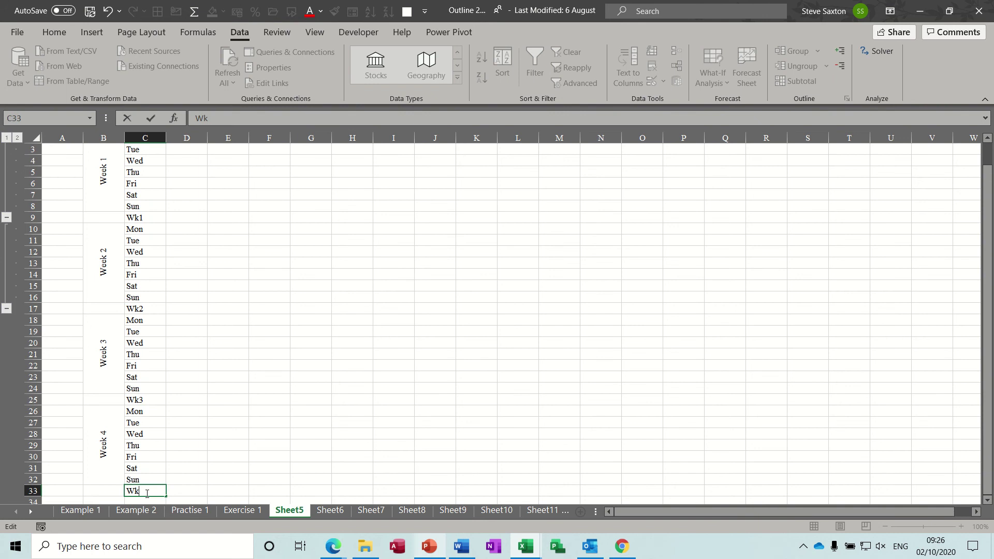
text(4)
click(209, 455)
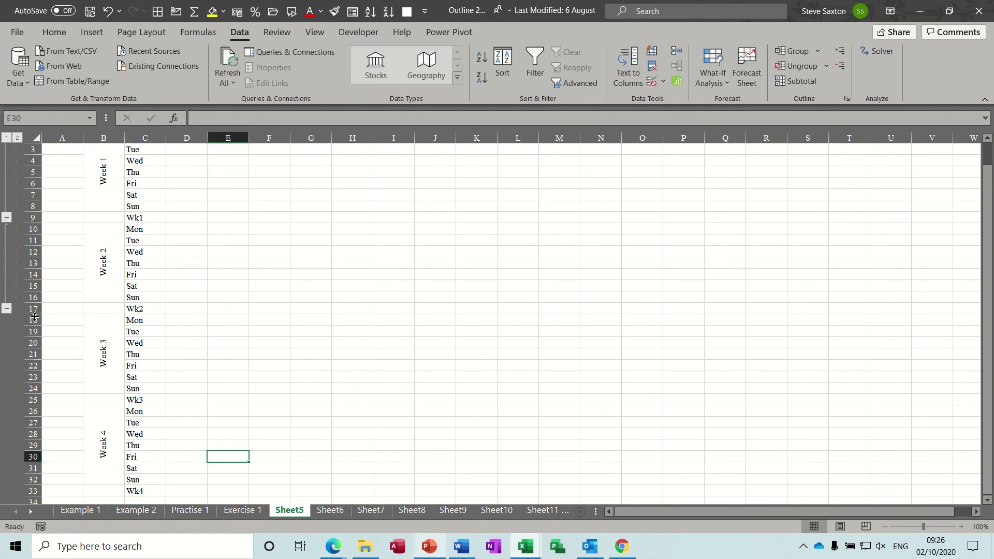
- Group rows 18 to 24, the Mon to Sun rows of Week 3
drag(34, 318, 34, 385)
click(792, 51)
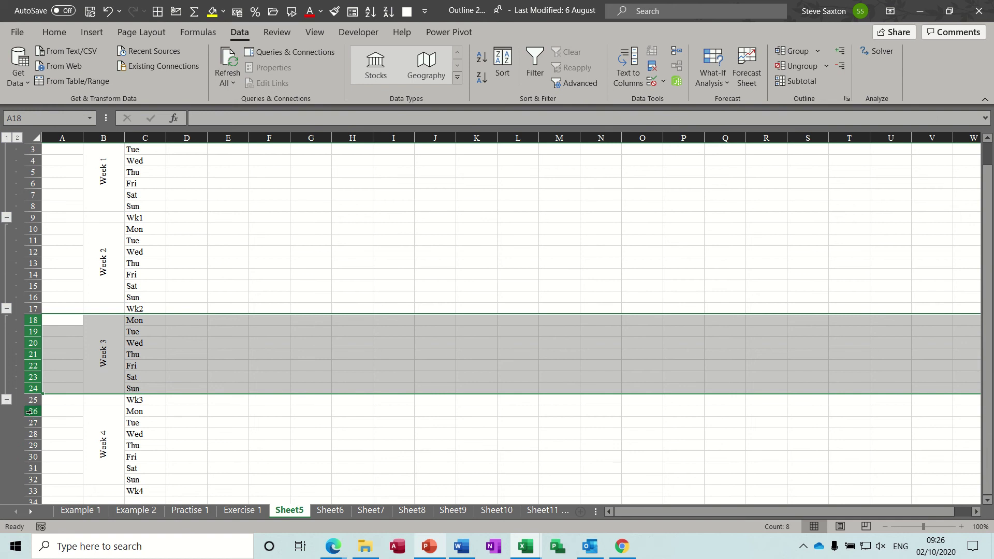
- Group rows 26 to 32, the Mon to Sun rows of Week 4
drag(29, 411, 31, 479)
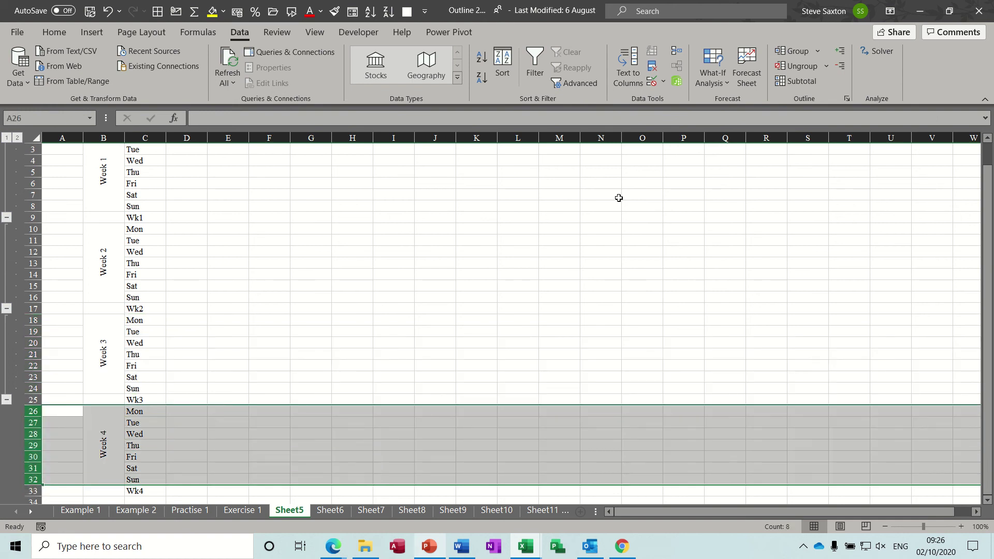
click(793, 51)
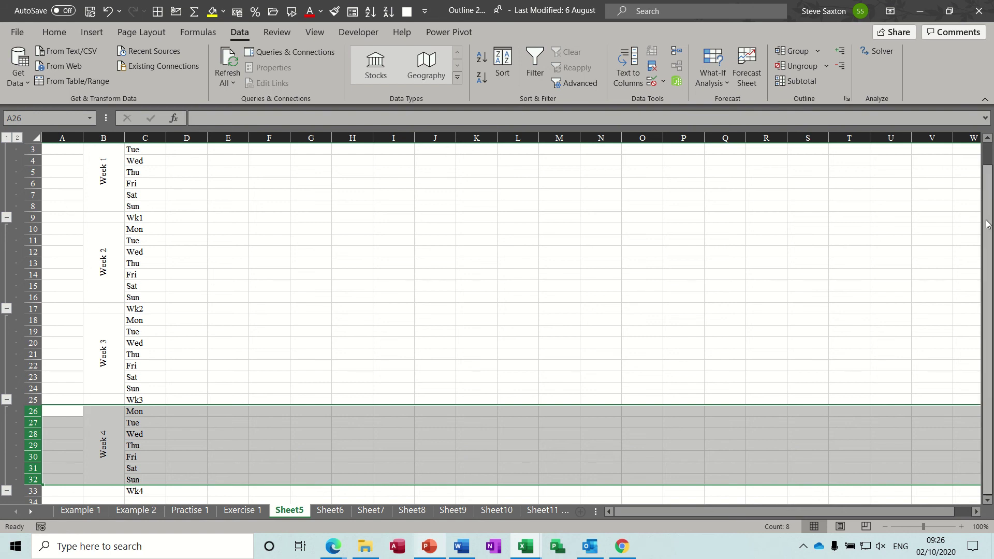
scroll(989, 228, up, 1)
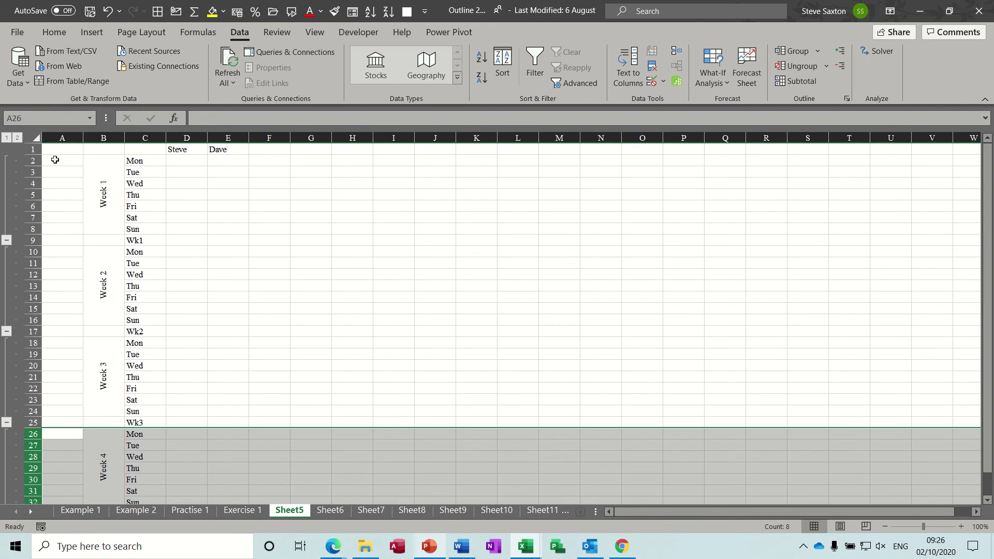
drag(54, 161, 47, 468)
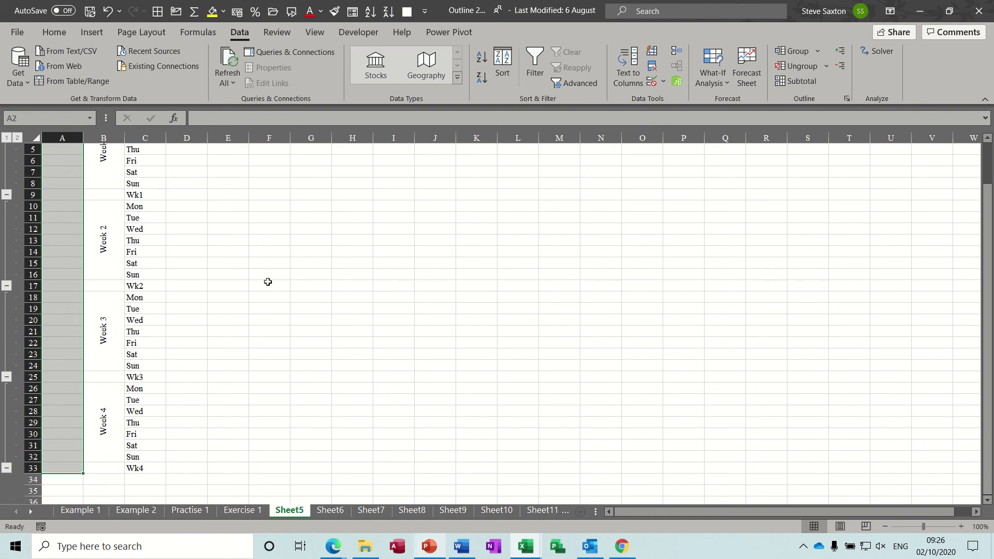
click(788, 52)
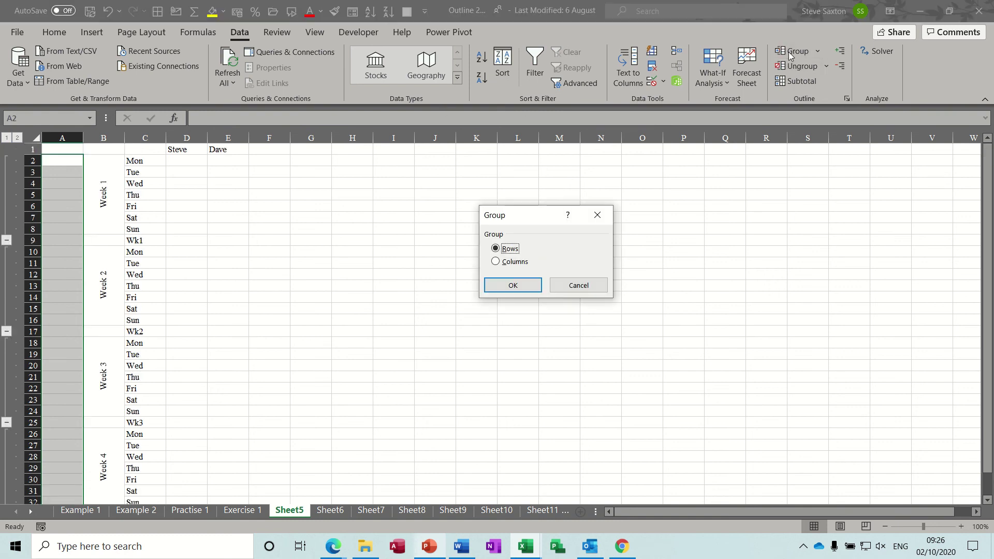
click(588, 285)
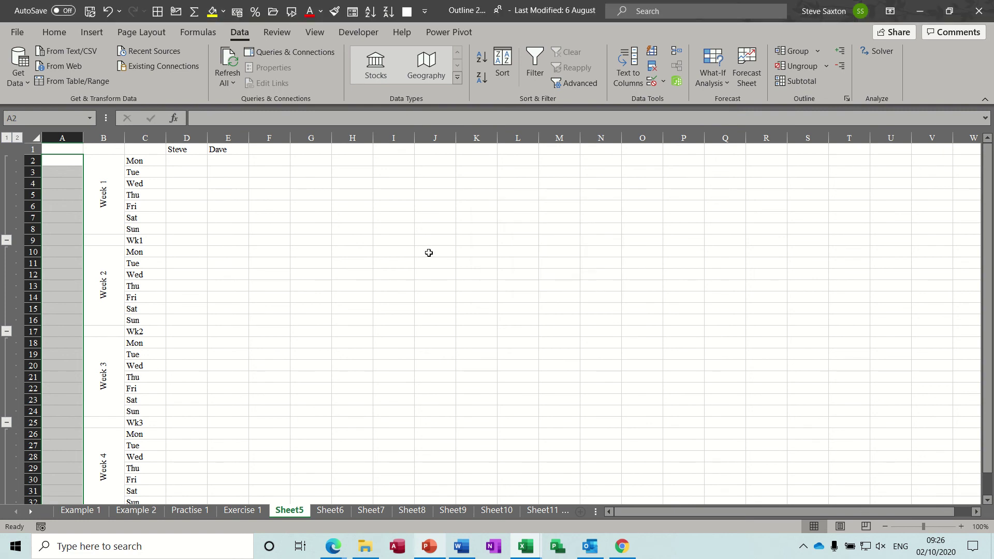
- Insert a blank row above row 1 and move the two name headings from D2:E2 up to D1:E1
click(37, 148)
click(36, 149)
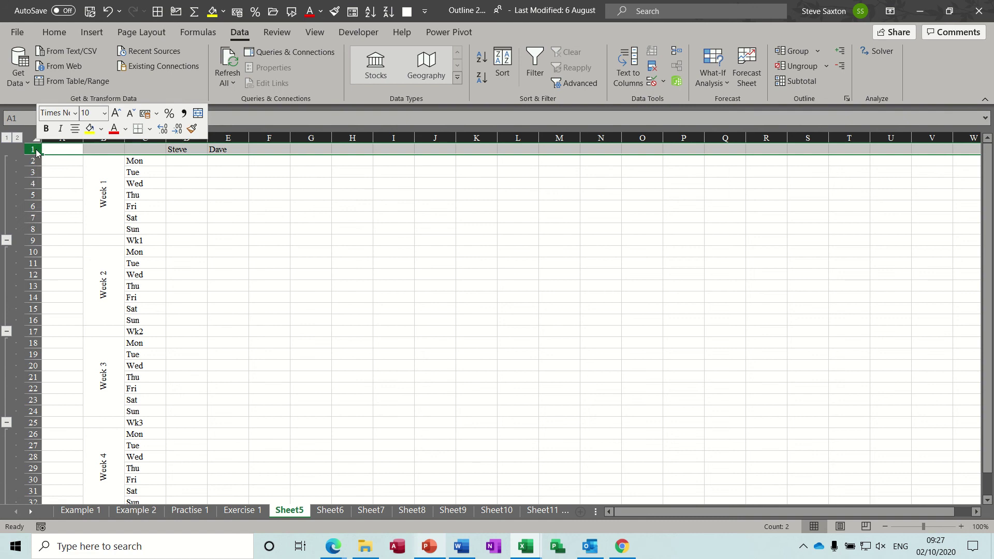
right_click(35, 149)
click(71, 262)
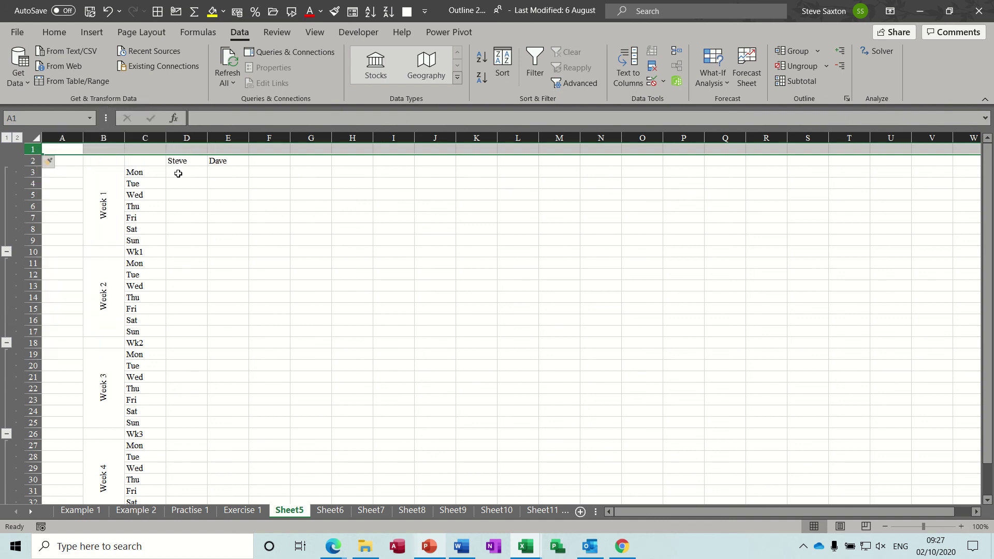
drag(180, 163, 216, 150)
click(226, 162)
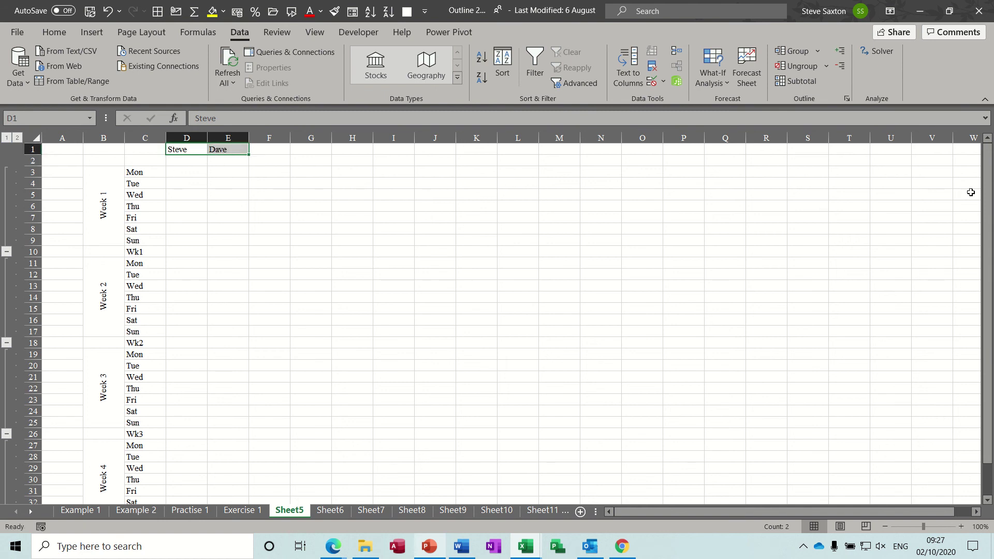
- Group rows 2 to 35 as an outer outline level enclosing all four weeks
scroll(991, 222, down, 1)
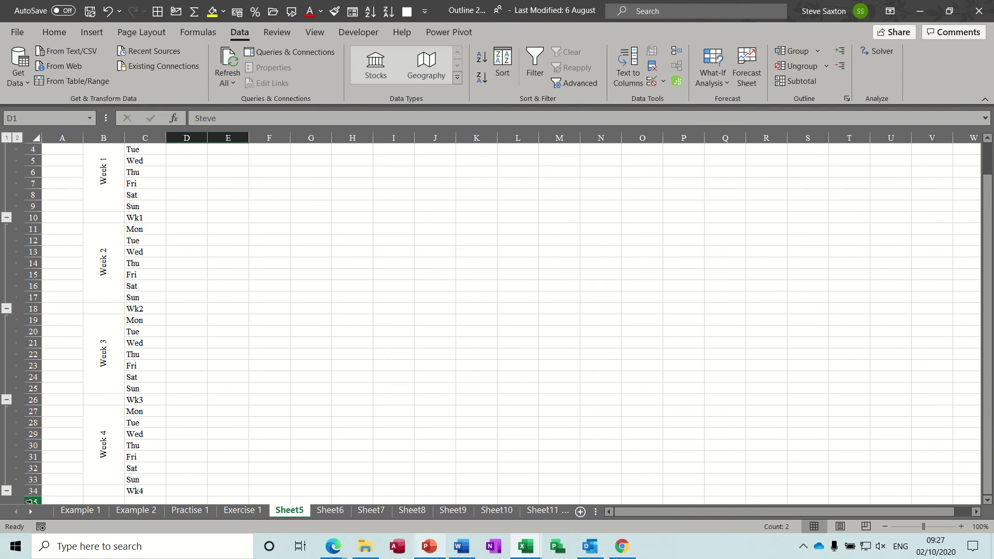
drag(30, 501, 30, 159)
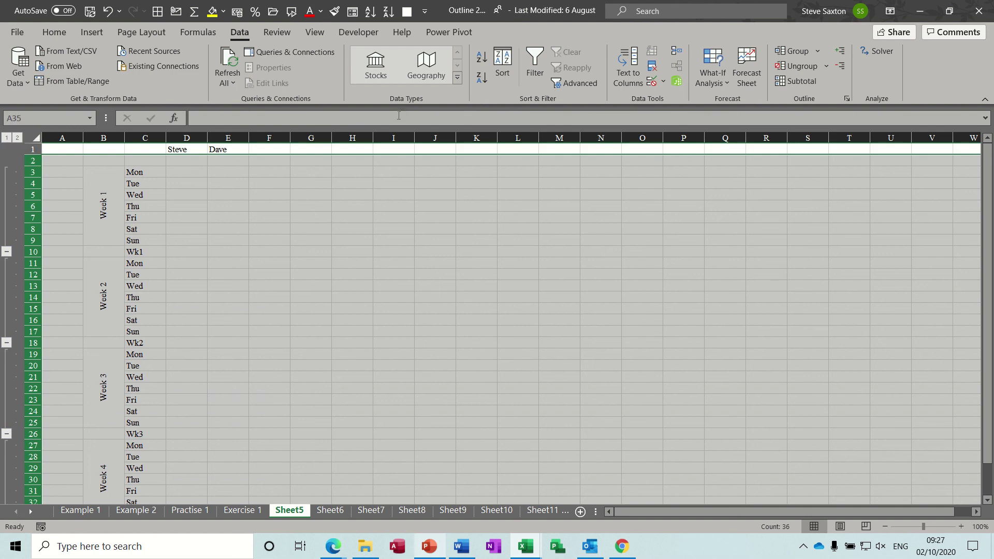
click(794, 52)
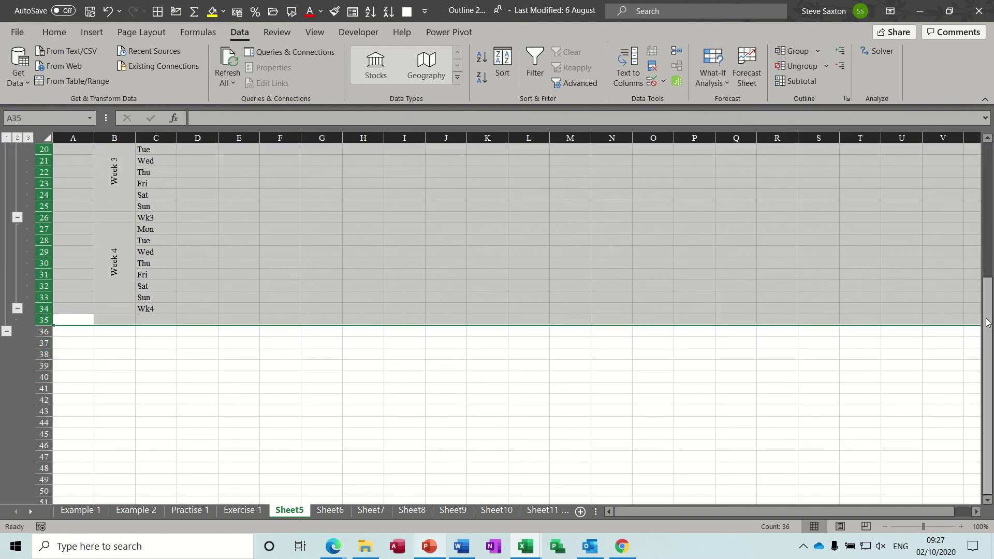
- Collapse the outer group of rows 2 to 35 to check the layout, and expand it again
drag(987, 322, 977, 177)
scroll(854, 248, down, 3)
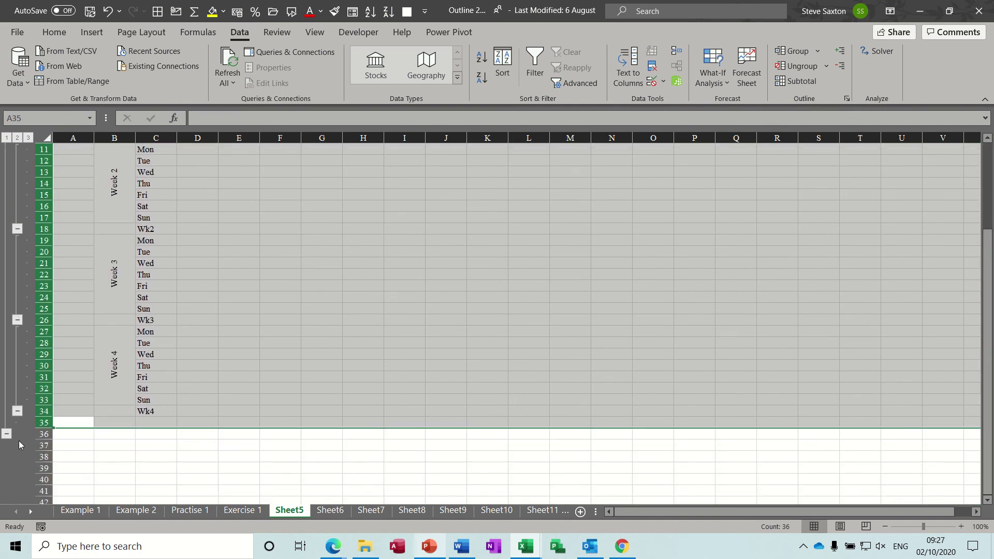
click(7, 434)
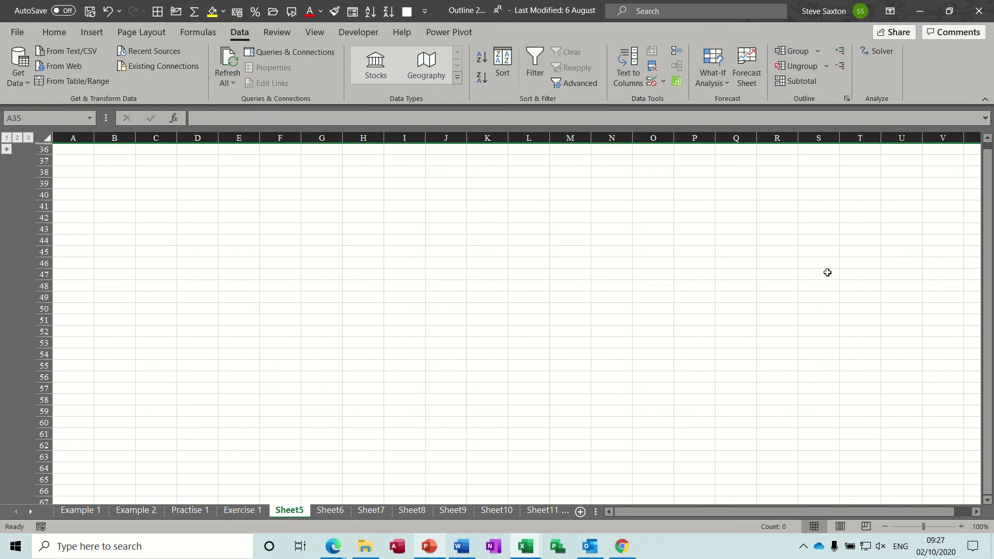
drag(980, 335, 986, 311)
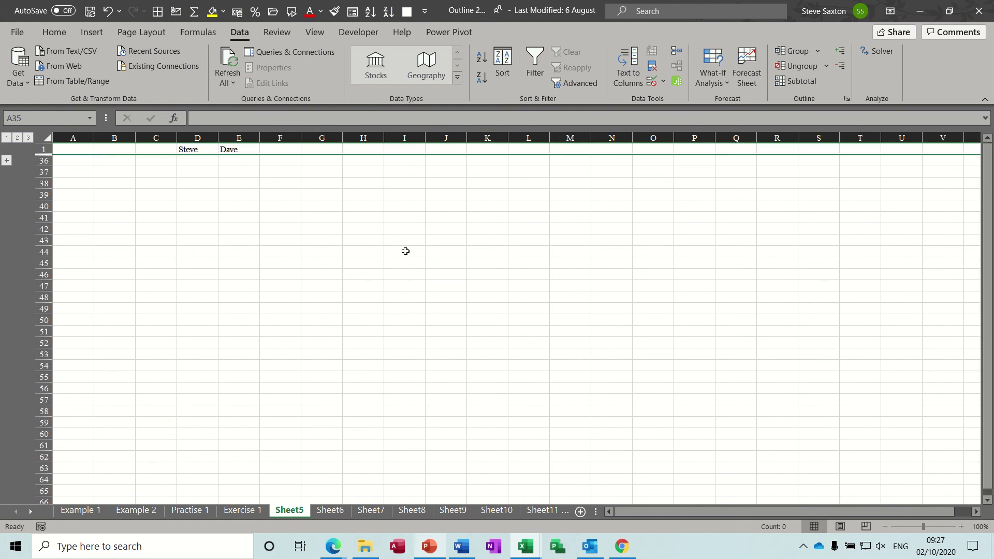
click(6, 163)
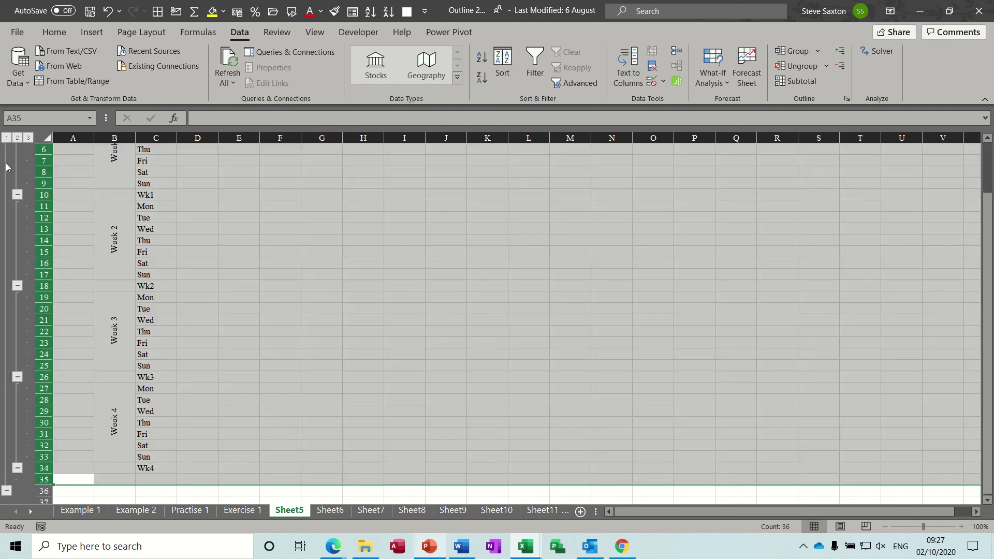
- Enter the label Total in C36 as the summary row of the outer group
click(154, 491)
text(Total)
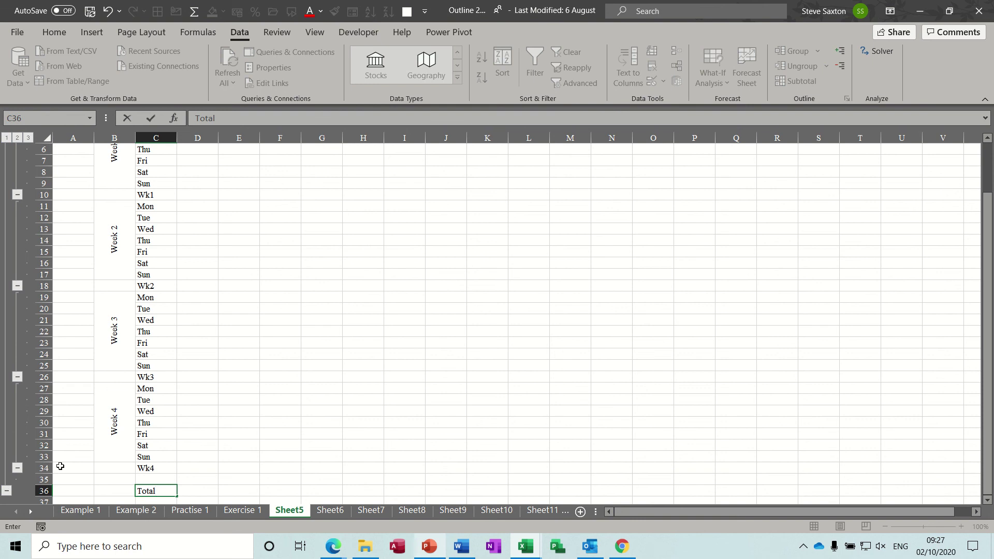
click(99, 466)
- Collapse the outer row group, and switch the row outline to level 2 to show the weekly summary rows
click(7, 491)
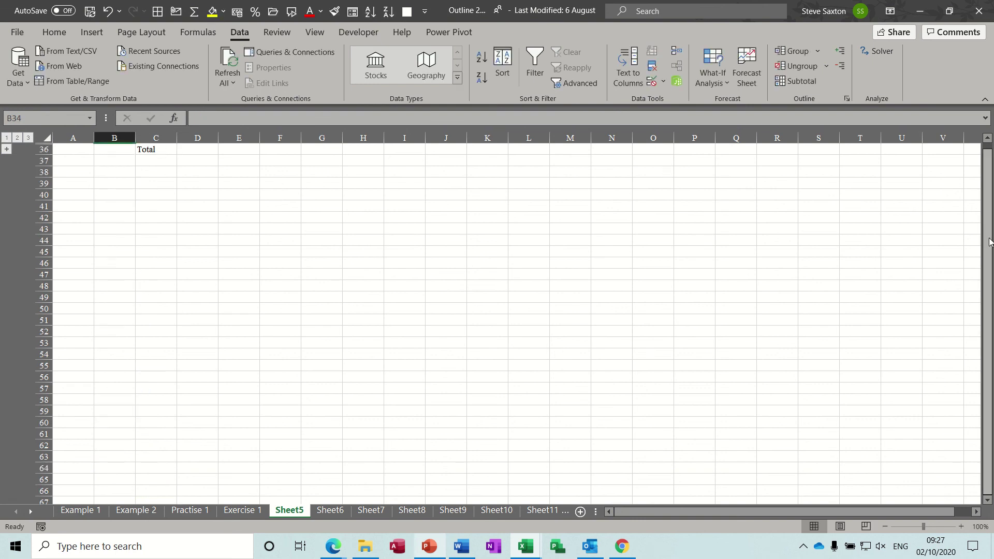
scroll(989, 241, up, 1)
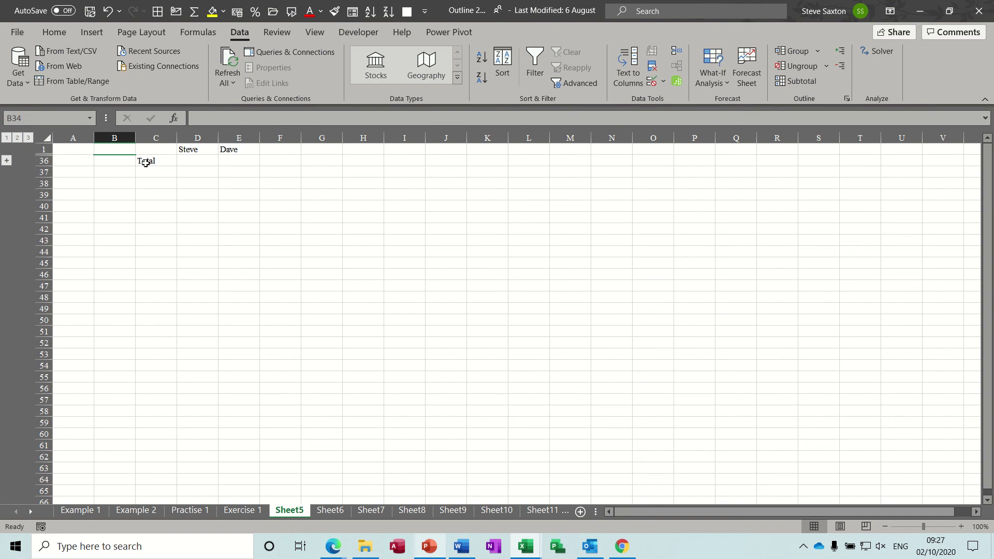
click(18, 137)
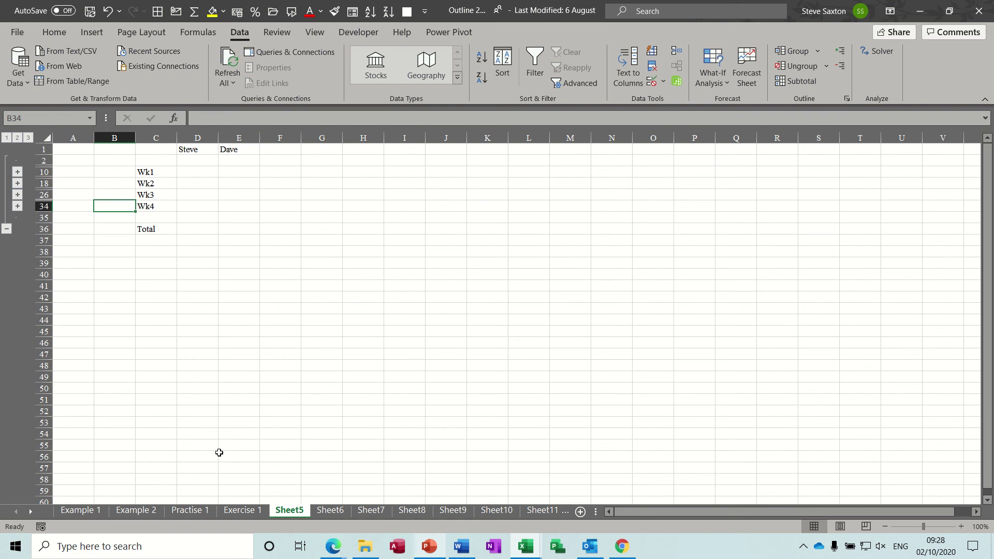
- On the Practise 1 sheet, ungroup the row of cell C7 in the Eng section
click(190, 510)
click(248, 271)
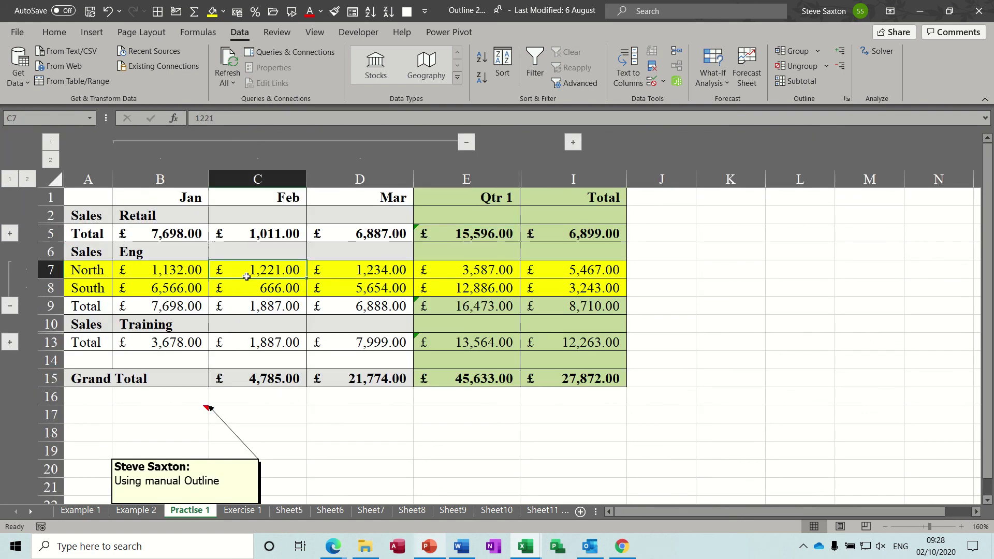
click(793, 68)
click(513, 285)
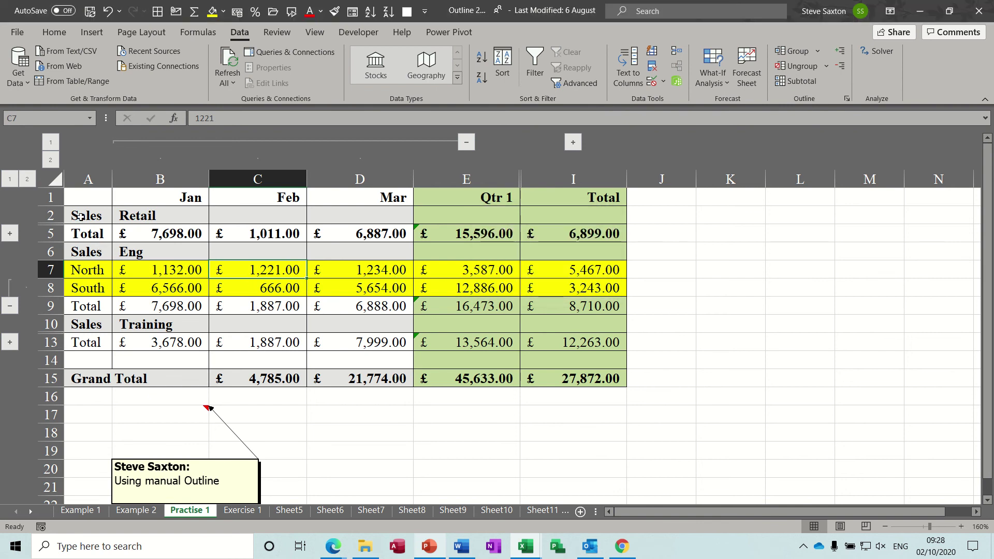
- Ungroup the columns across the whole Practise 1 sheet
click(51, 181)
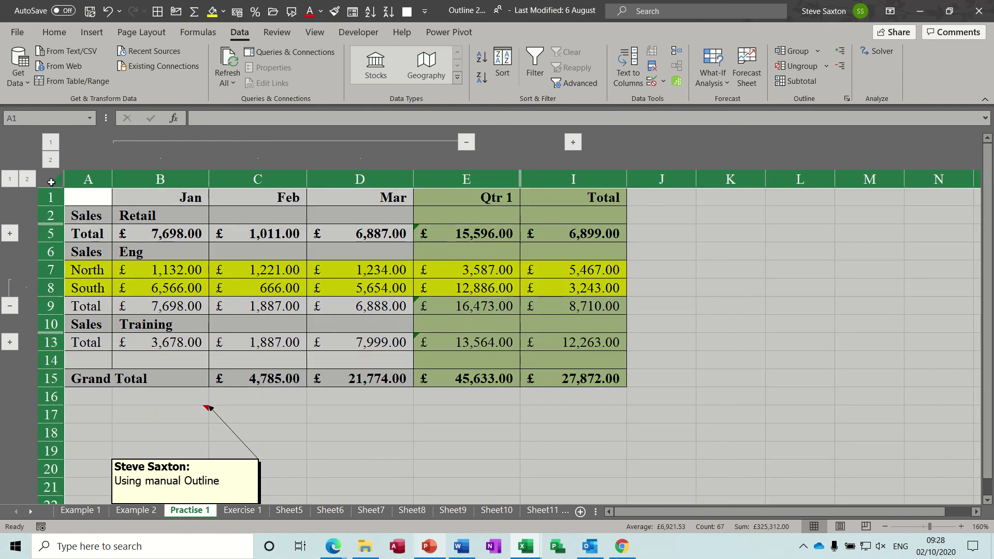
click(797, 66)
click(518, 261)
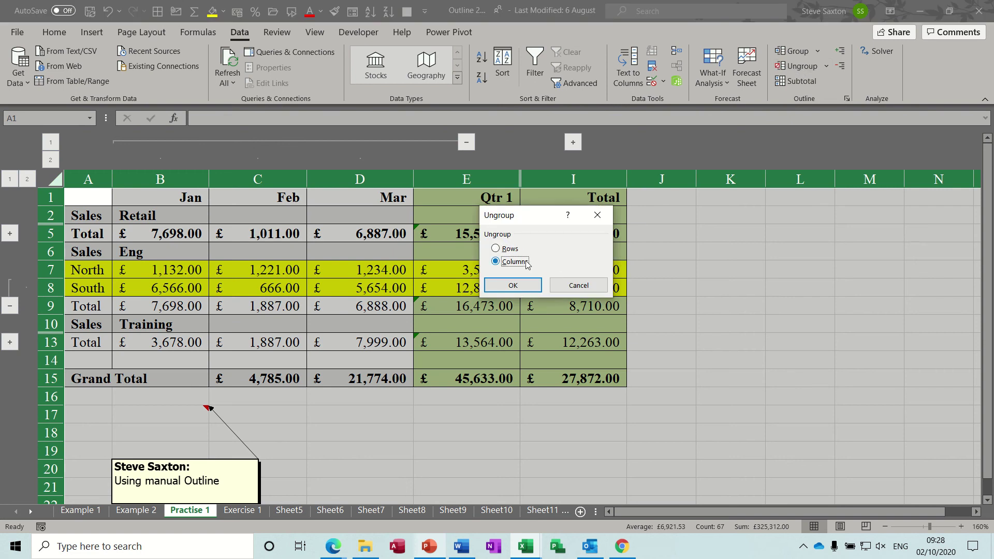
click(512, 285)
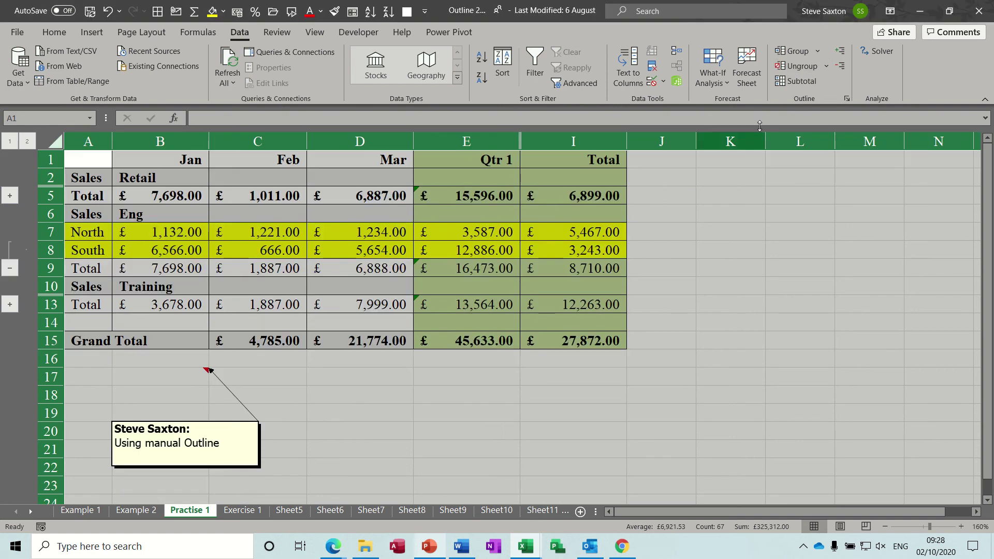
- Ungroup the rows across the whole Practise 1 sheet and clear the full-sheet selection
click(800, 67)
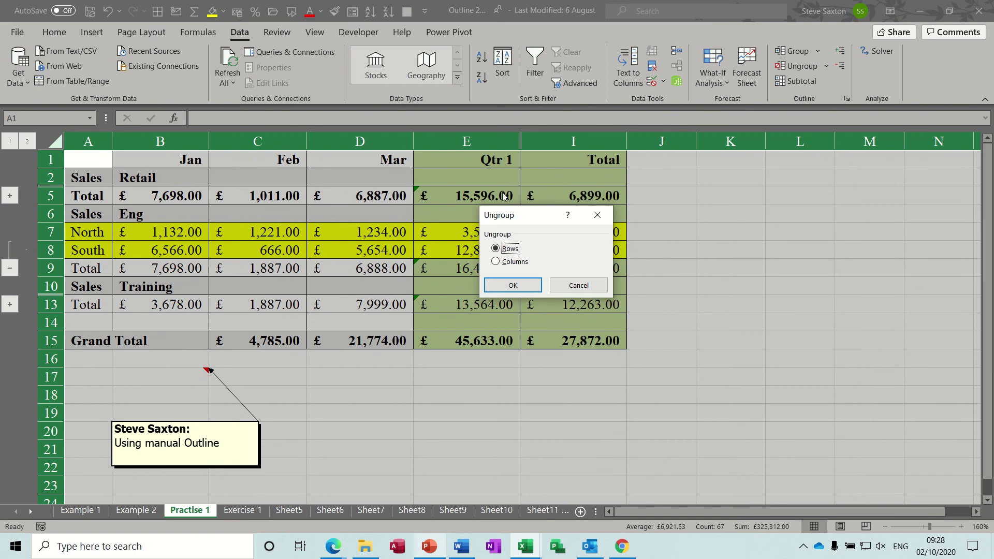
click(512, 285)
click(124, 236)
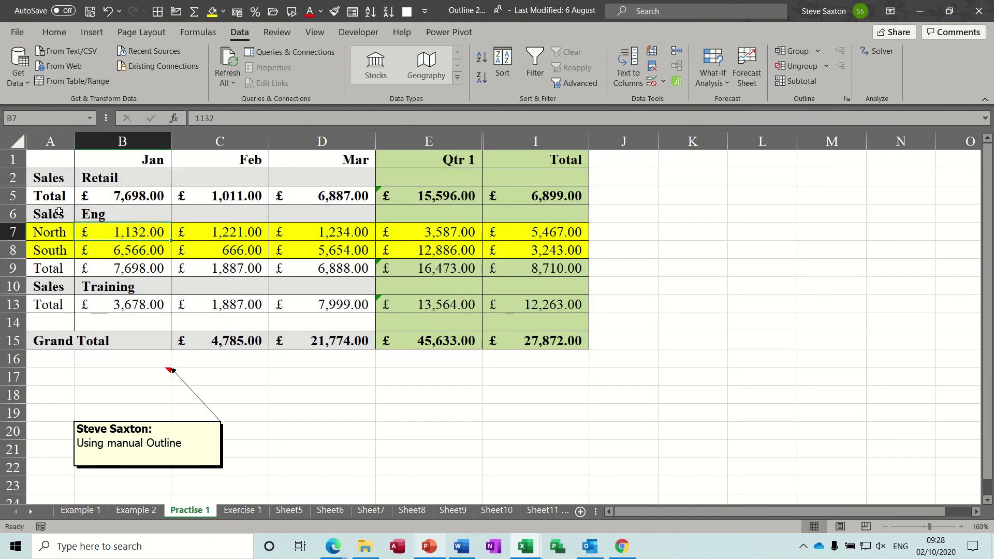
- Unhide the hidden North and South rows within rows 2 to 13
click(31, 200)
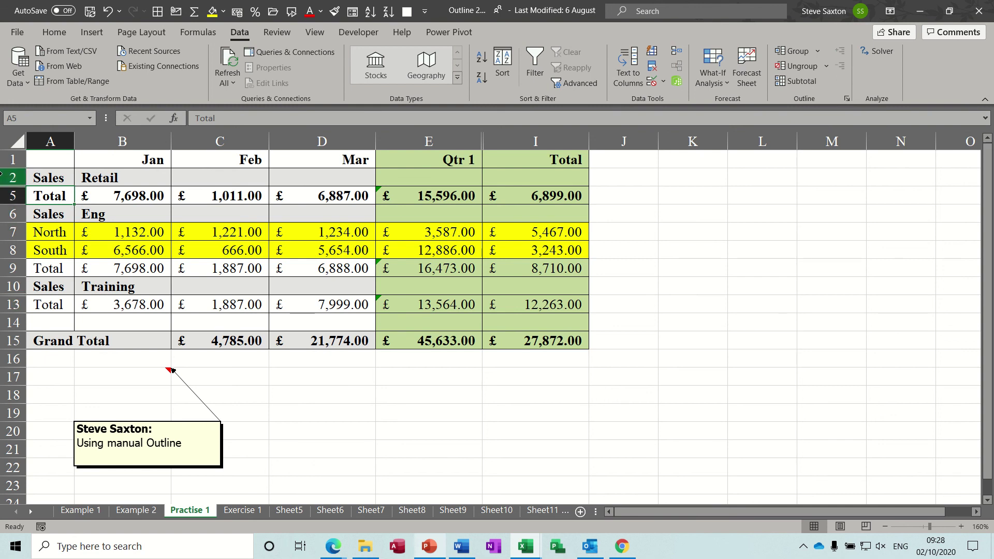
drag(3, 175, 6, 305)
right_click(17, 274)
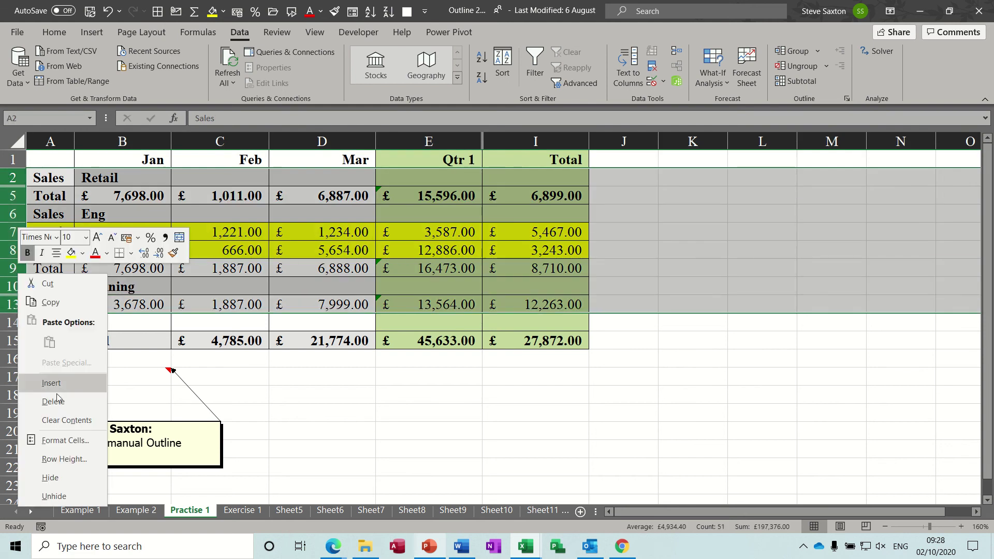
click(55, 498)
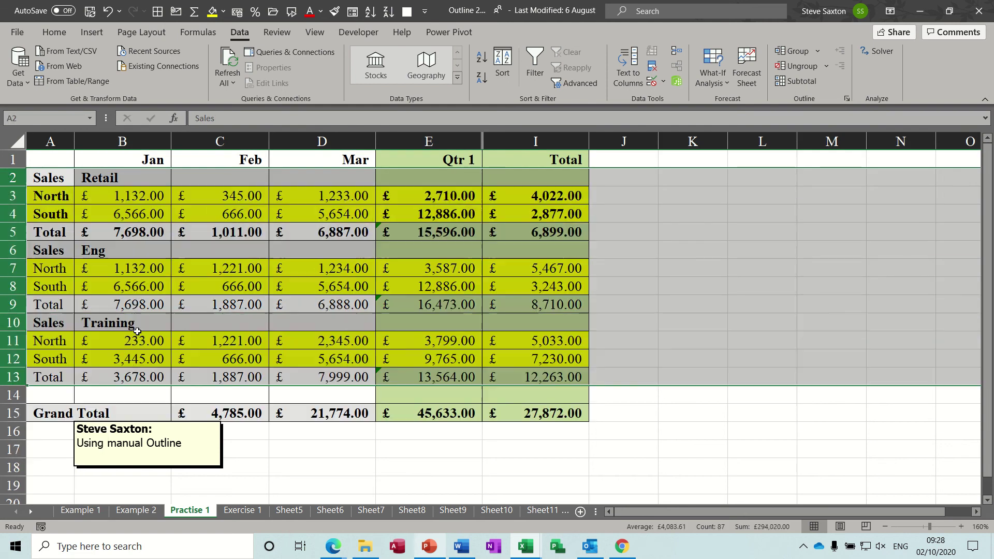
- Apply Auto Outline to the sales table from cell C7
click(177, 270)
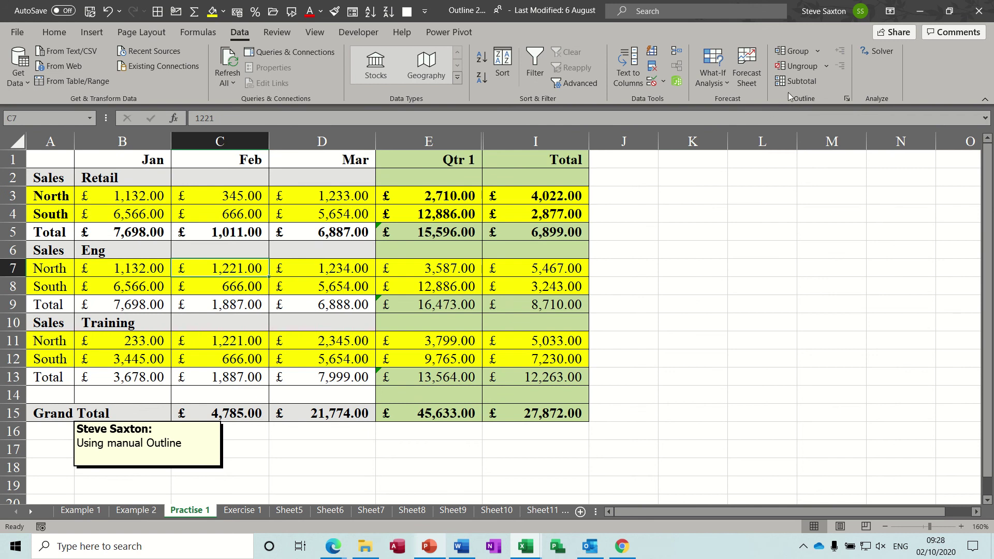
click(817, 51)
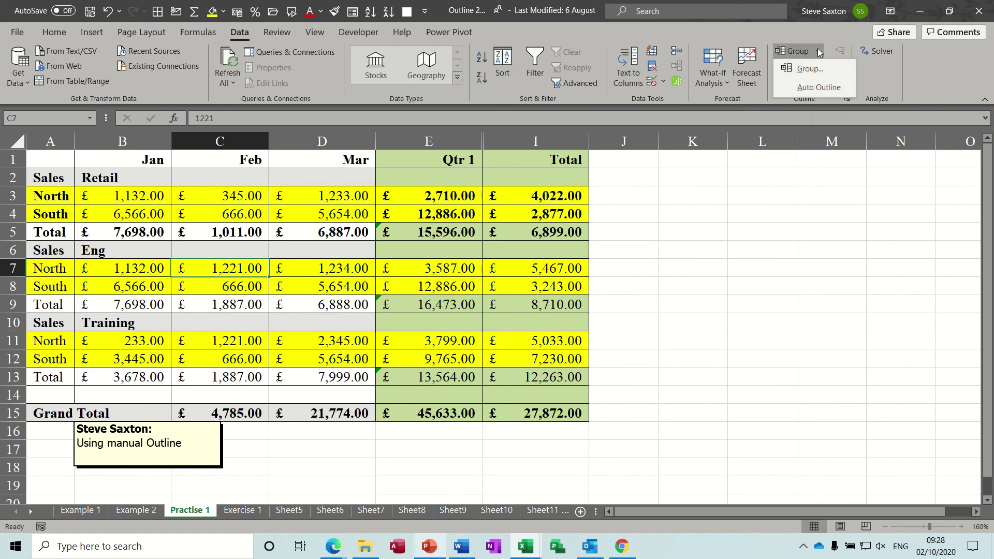
click(826, 87)
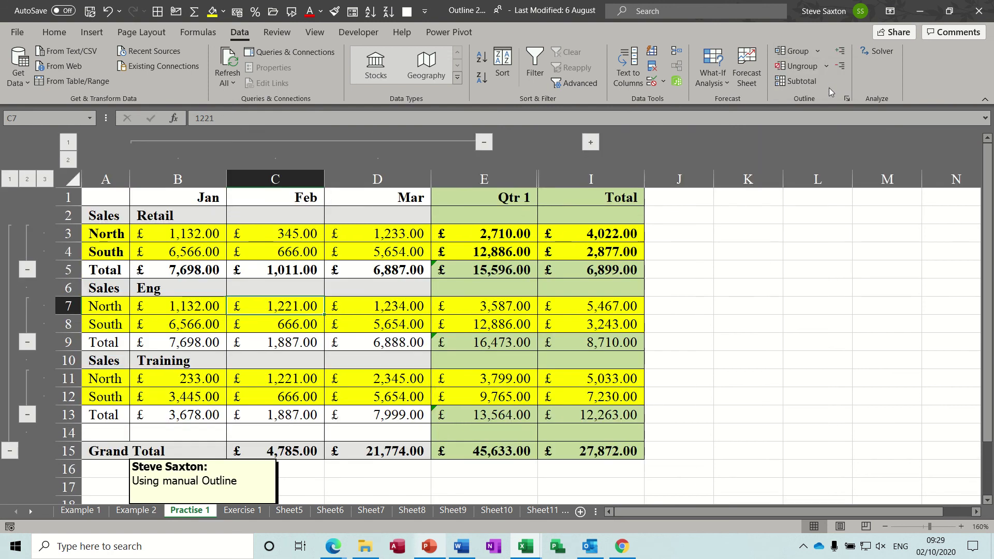
- Expand the Apr to June column group and collapse the outer row group down to the Grand Total
click(591, 143)
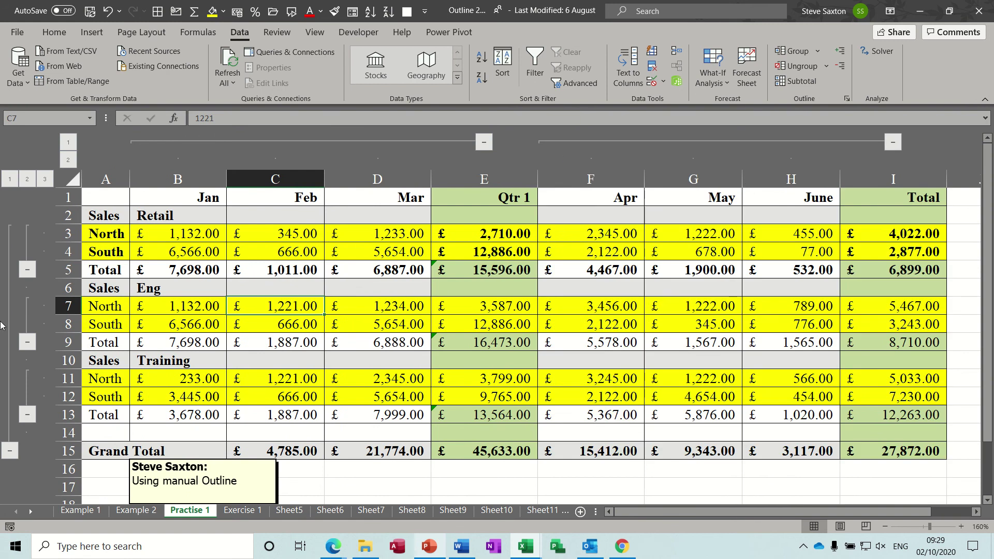
click(10, 451)
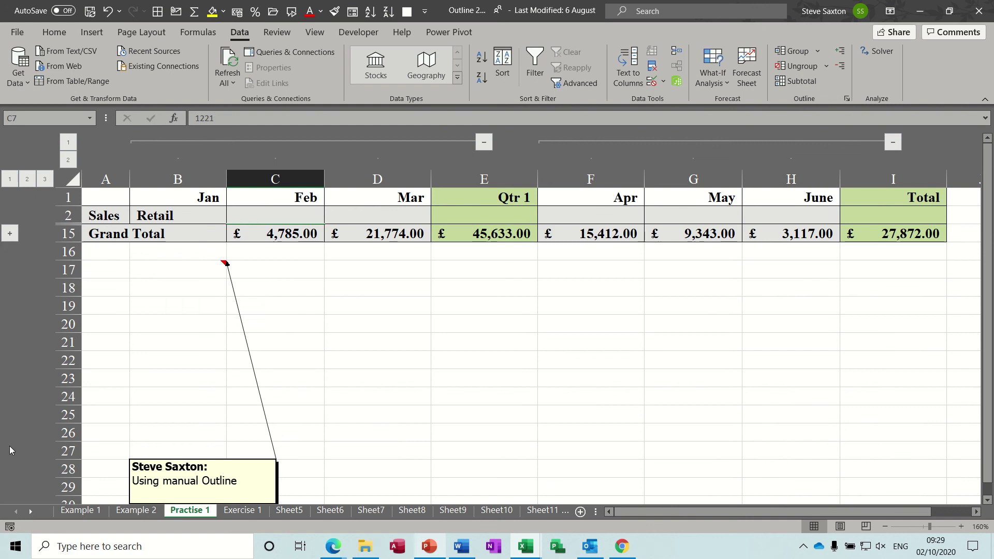
- Expand the outer row group above the Grand Total, and collapse and re-expand the Eng and Retail detail rows
click(10, 233)
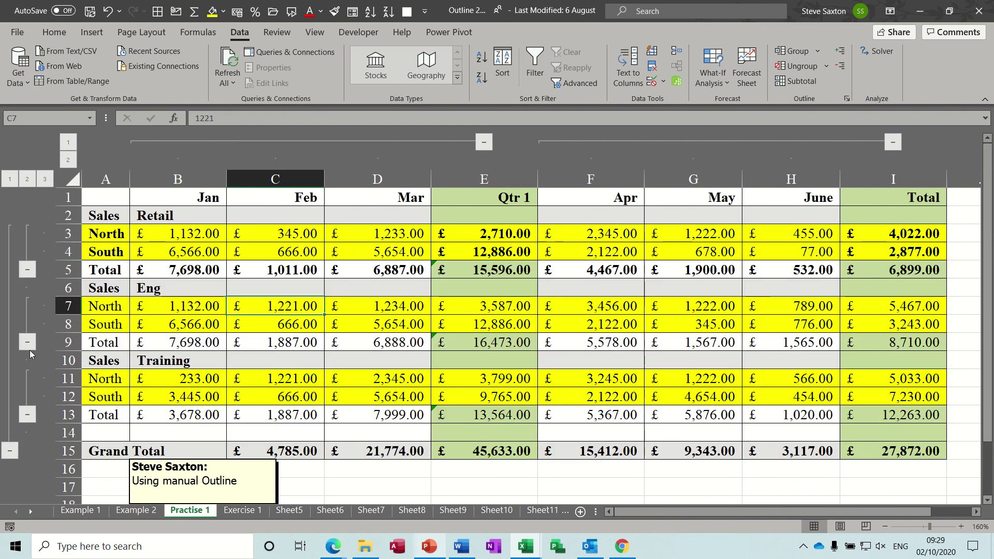
click(28, 342)
click(27, 269)
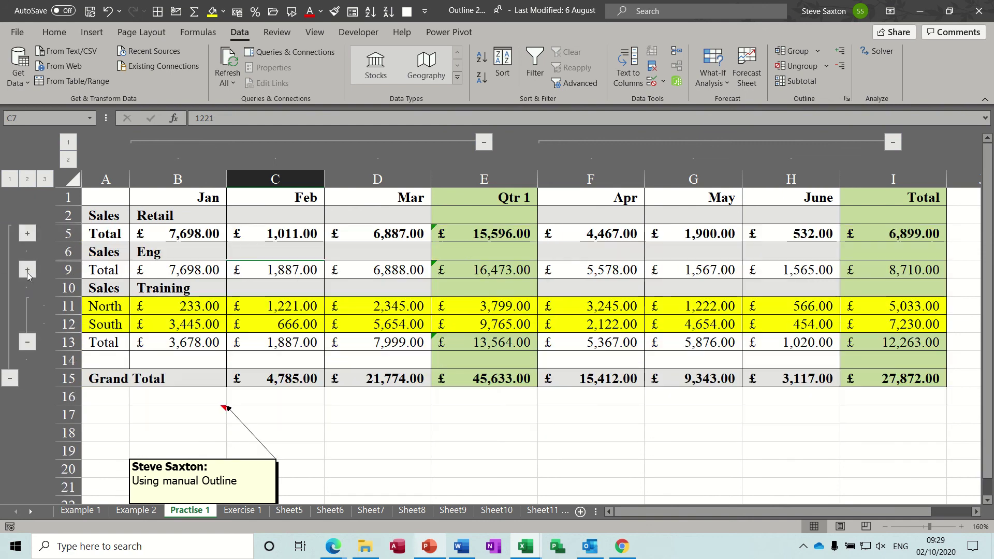
click(27, 270)
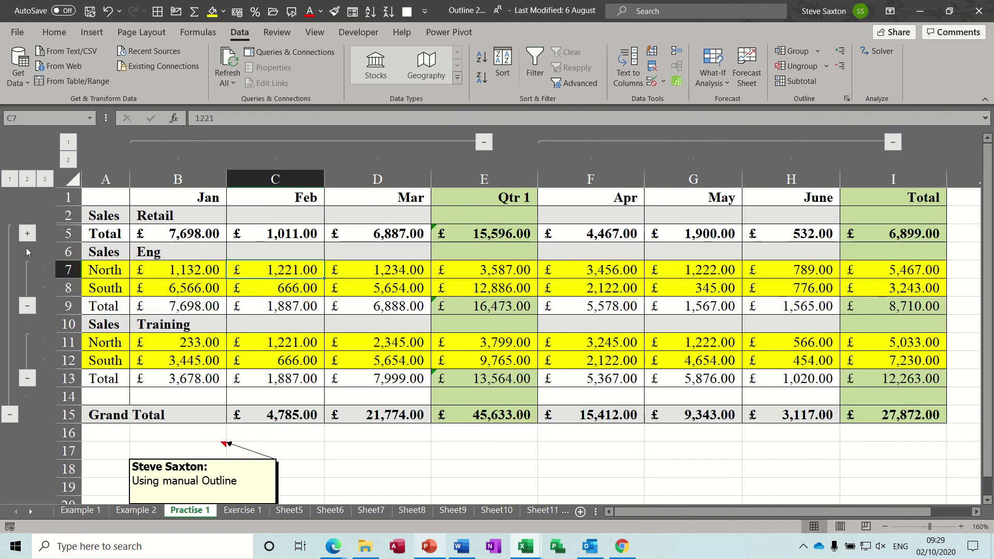
click(28, 233)
- Examine the Retail total cells B5:E5, the Qtr 1 sums E3:E5, the Total sums I3:I5 and the North label in A3
click(189, 270)
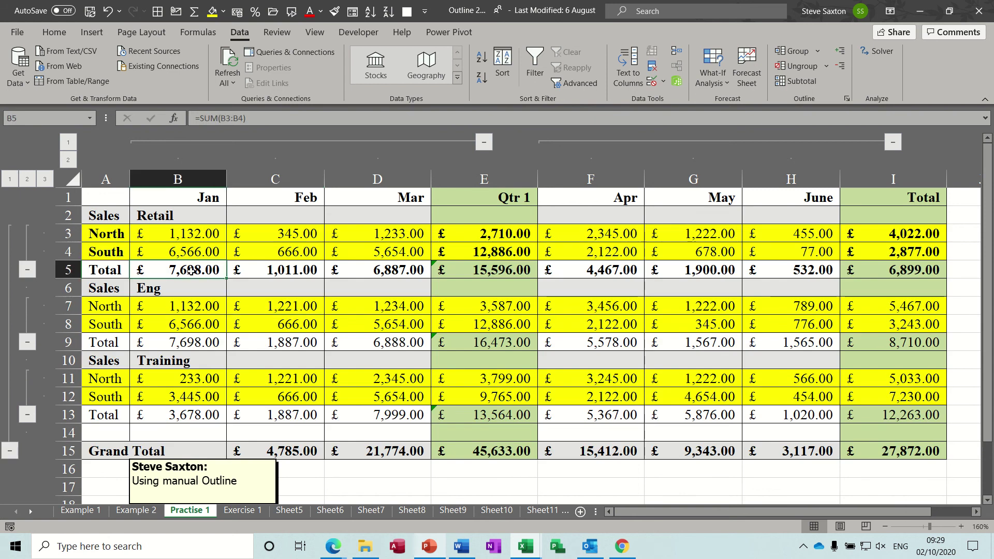
drag(155, 270, 457, 267)
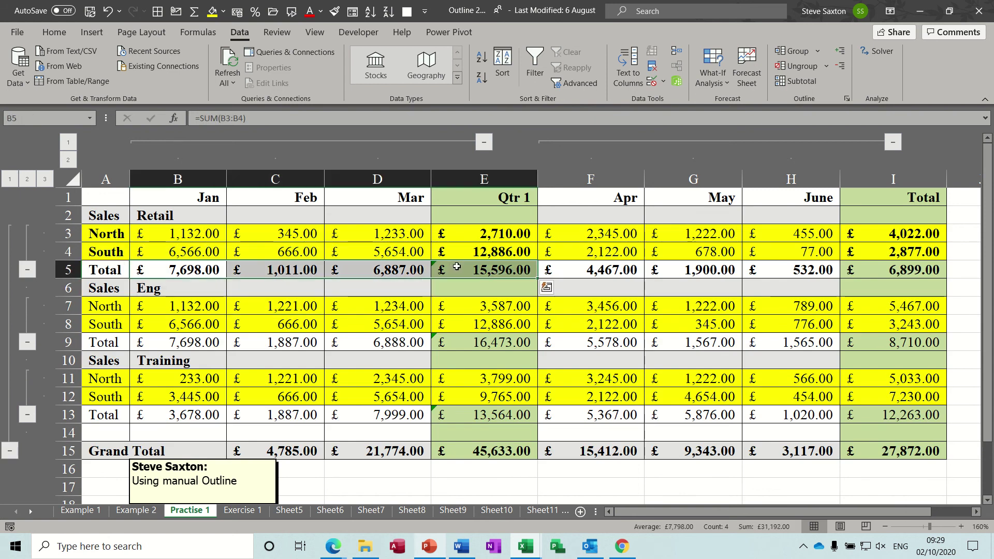
drag(484, 233, 484, 269)
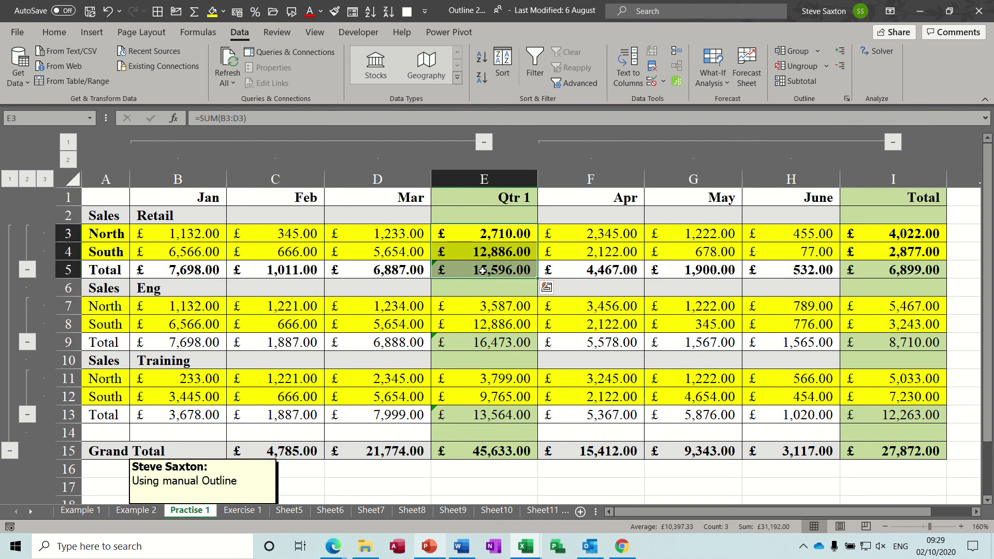
drag(880, 231, 881, 267)
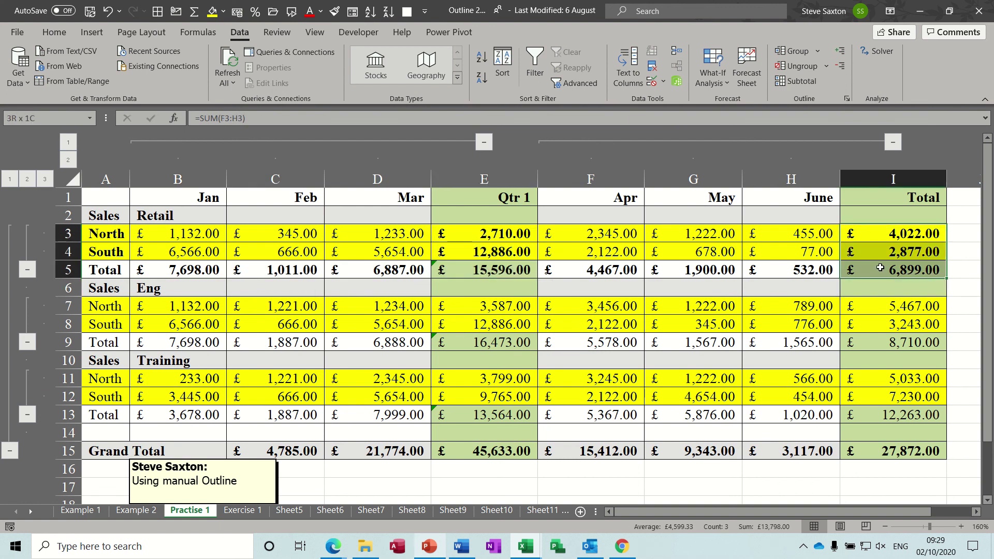
click(106, 240)
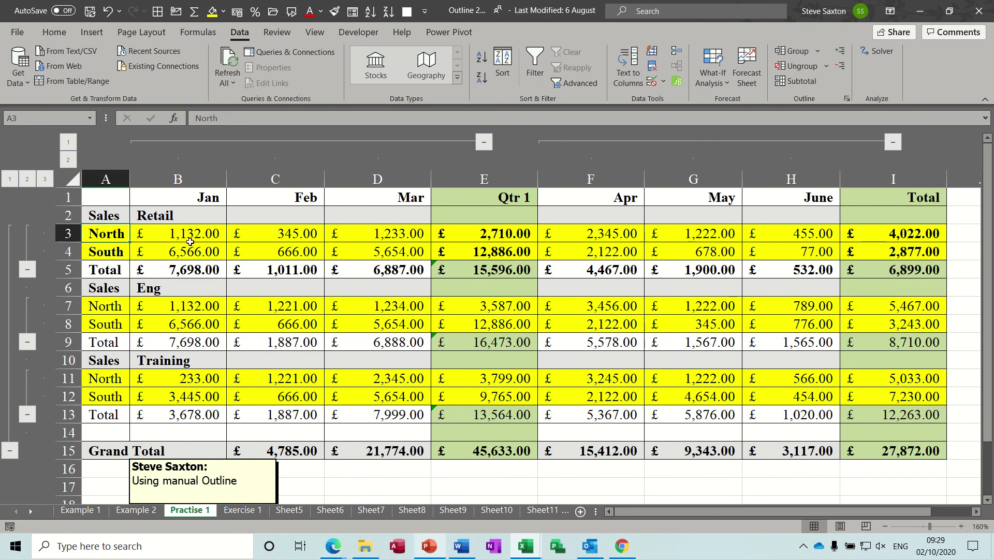